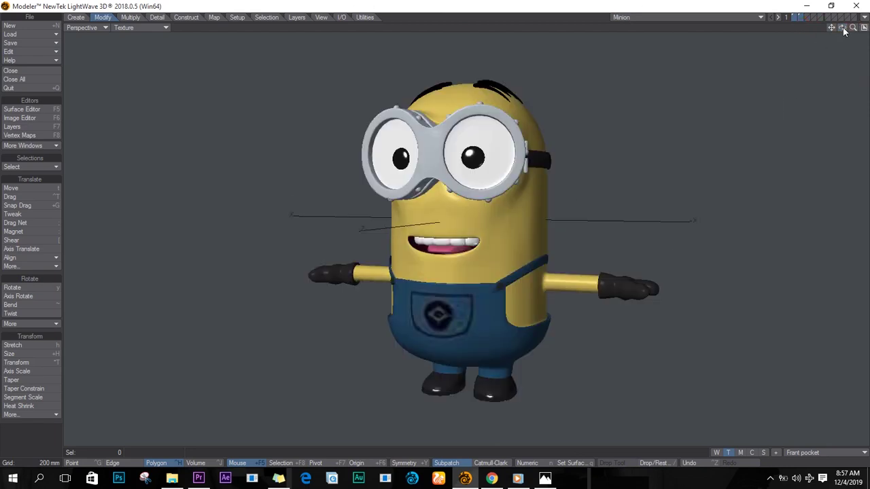
mouse_move(844, 32)
left_mouse_down()
mouse_move(790, 52)
mouse_move(738, 6)
mouse_move(713, 3)
mouse_move(710, 27)
mouse_move(720, 38)
mouse_move(805, 91)
mouse_move(820, 53)
mouse_move(763, 54)
mouse_move(855, 75)
mouse_move(643, 81)
mouse_move(519, 62)
mouse_move(746, 89)
mouse_move(831, 78)
mouse_move(846, 30)
left_mouse_up()
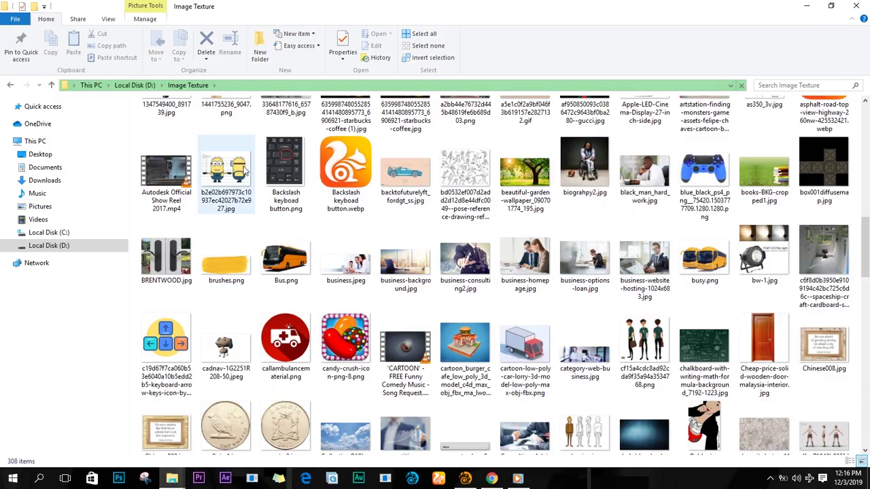
Load the front-and-side minion reference image into LightWave Modeler and assign it as the BottL viewport backdrop at size 5 m.
left_click_drag(227, 153, 387, 278)
key("d")
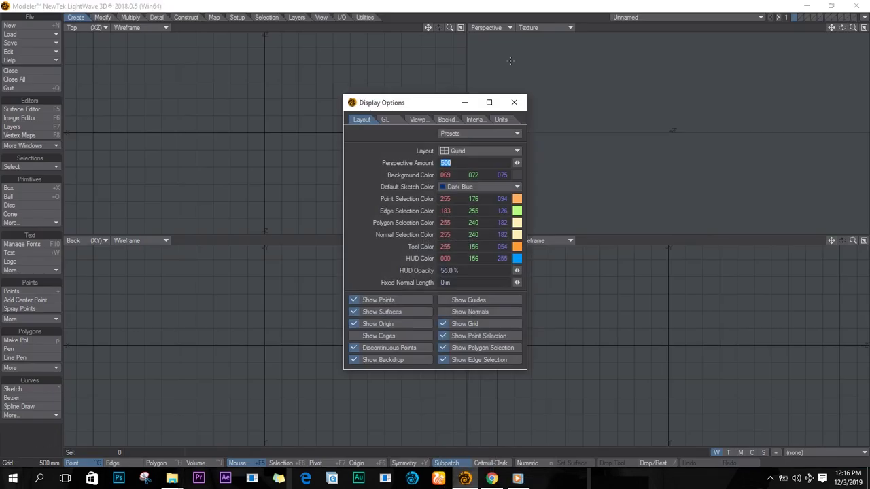
left_click(445, 119)
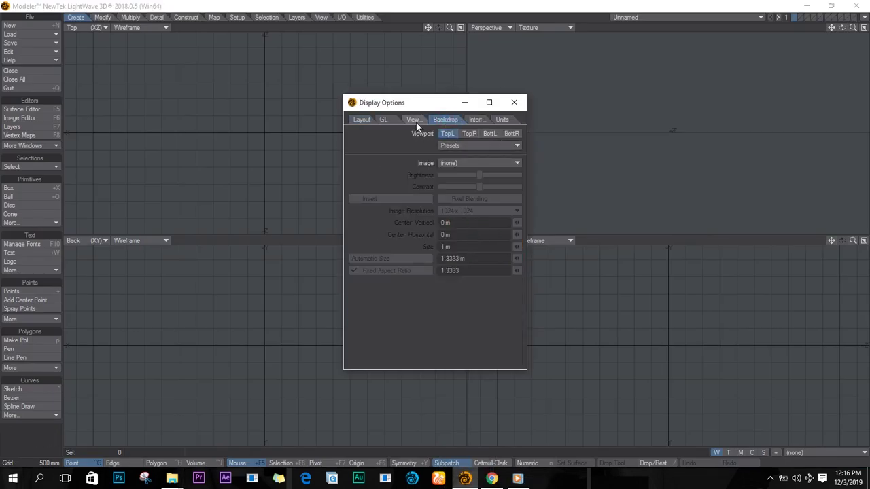
left_click(494, 135)
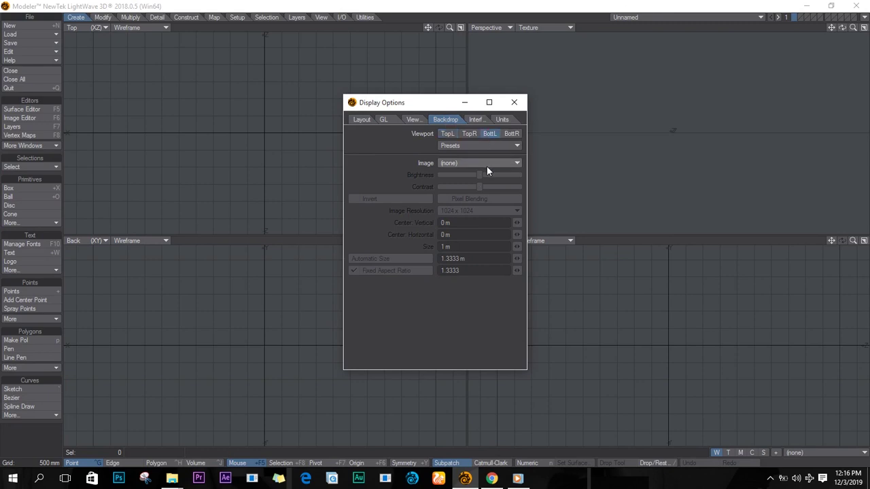
left_click(486, 166)
left_click(475, 178)
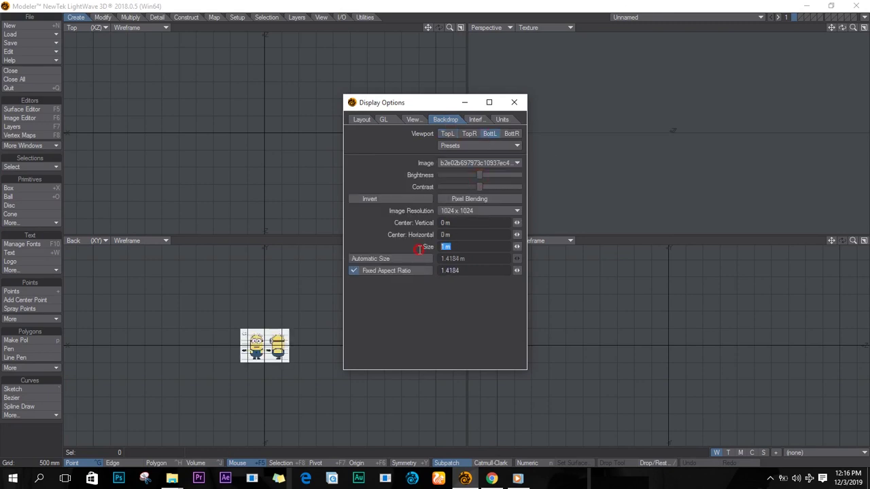
type("5")
key("Return")
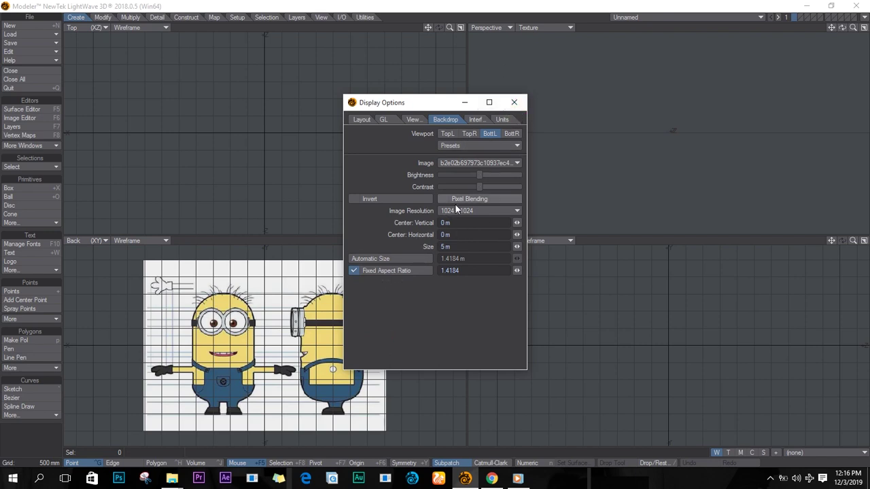
Hide the grid and set the BottL backdrop's horizontal centre to 1.2 m, aligning the front-view minion with the vertical axis.
left_click(369, 123)
left_click(476, 324)
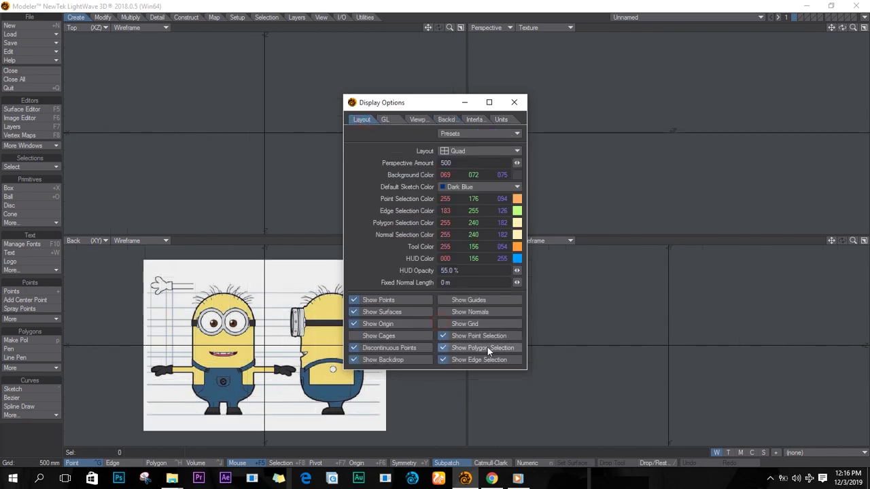
left_click(454, 120)
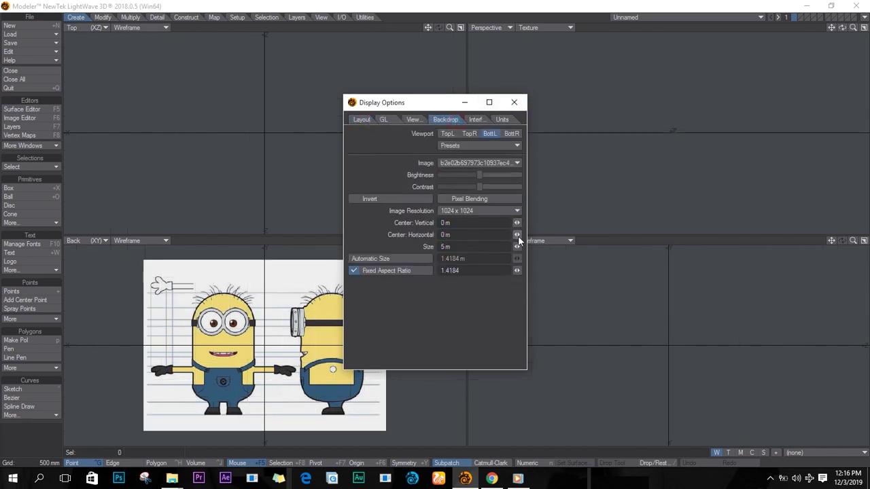
left_click_drag(517, 234, 454, 245)
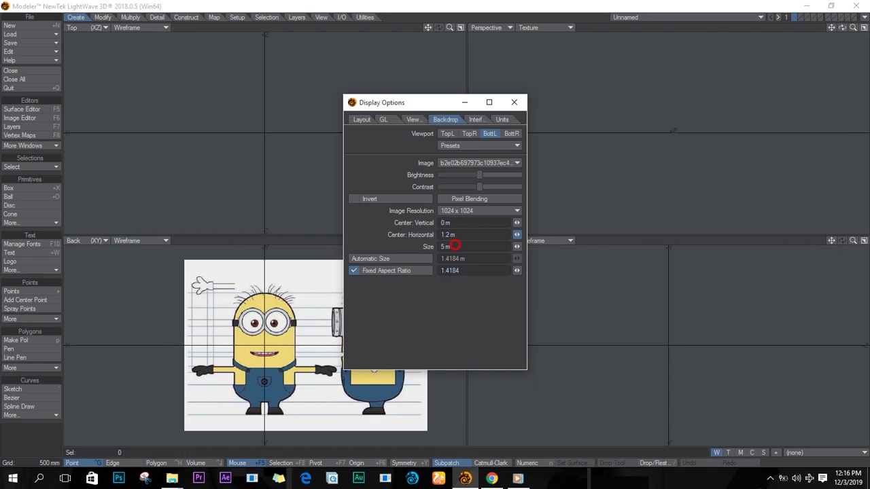
Assign the same image as the BottR backdrop at size 5 m and shift it horizontally to centre the side-view minion.
left_click(510, 133)
left_click(506, 163)
left_click(506, 171)
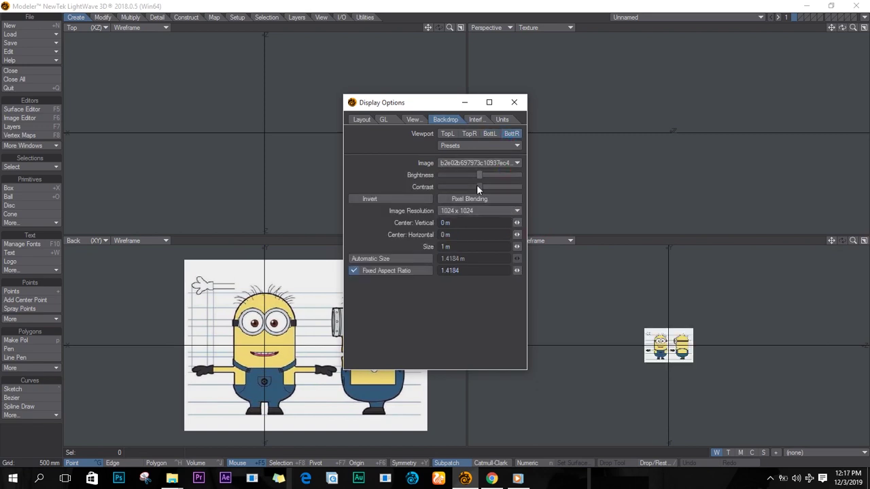
key("Return")
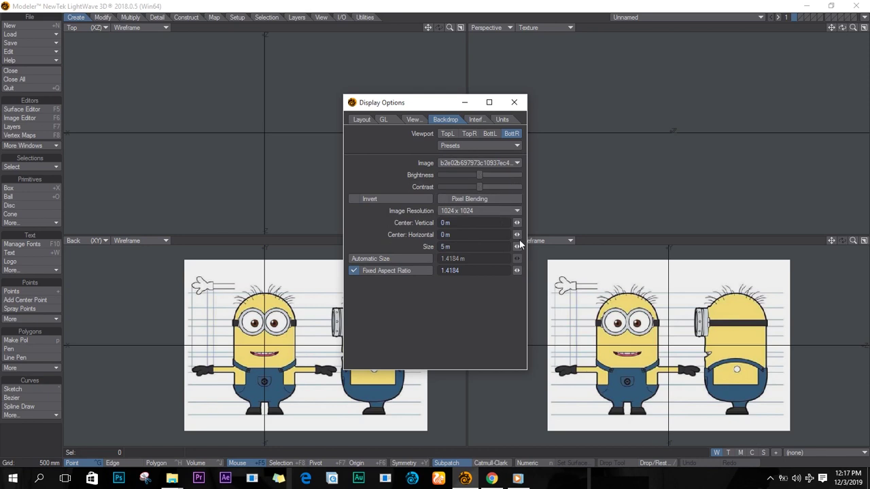
mouse_move(517, 234)
left_mouse_down()
mouse_move(472, 220)
mouse_move(518, 234)
left_mouse_up()
left_click(515, 102)
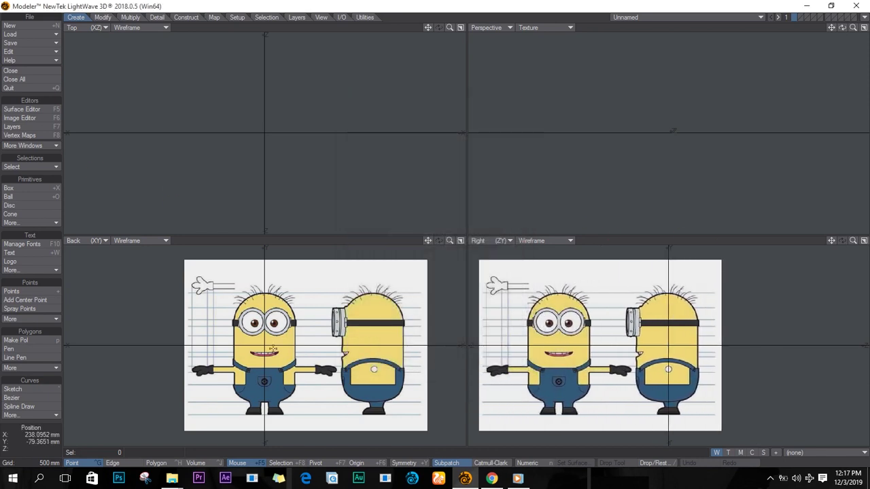
Darken the reference image by setting its brightness to about -0.48 in the Image Editor.
left_click(33, 119)
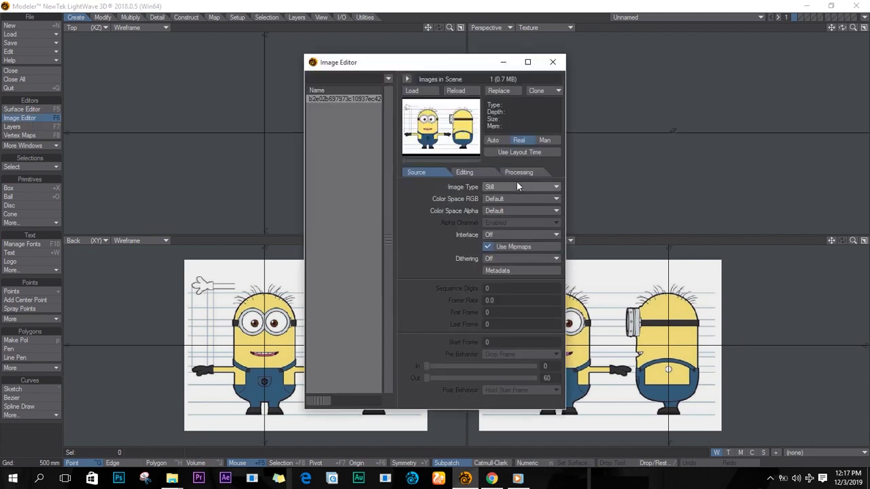
left_click(464, 172)
left_click_drag(499, 186, 462, 190)
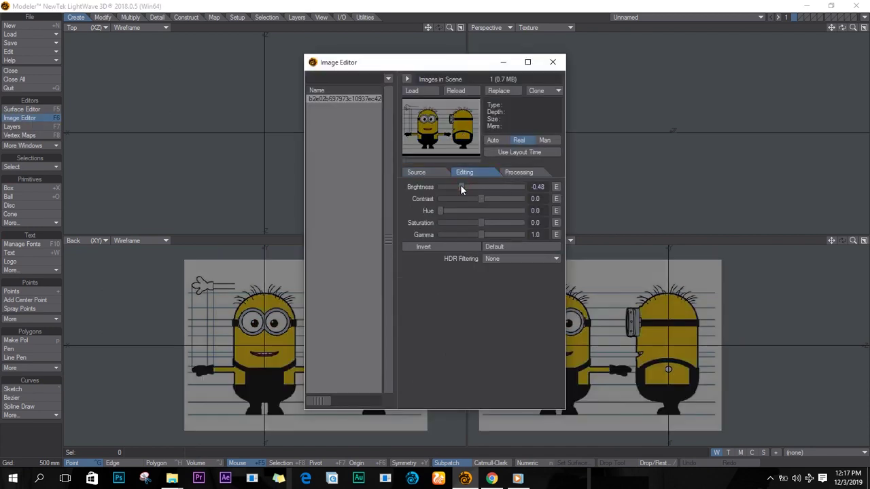
left_click(553, 62)
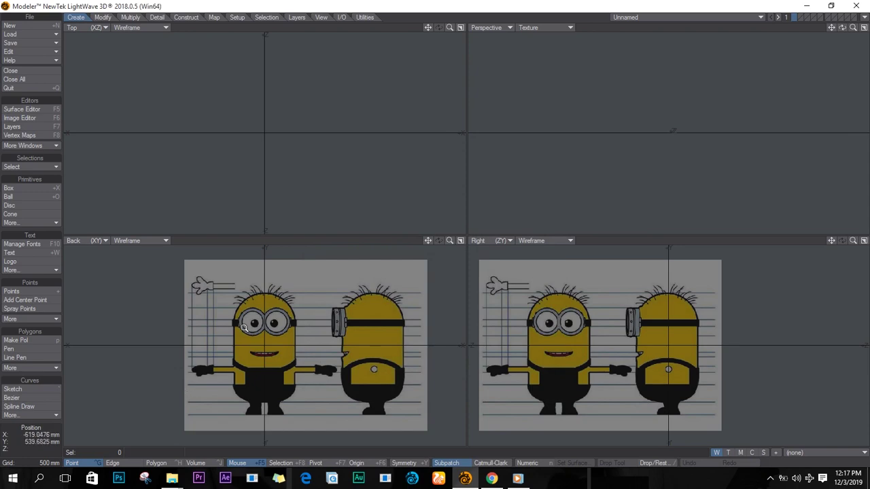
Create a small flat box on the centre line just above the minion's mouth in the Back view.
scroll(224, 319, "up", 3)
left_click_drag(298, 367, 281, 403, "alt")
scroll(270, 399, "down", 1)
left_click(20, 189)
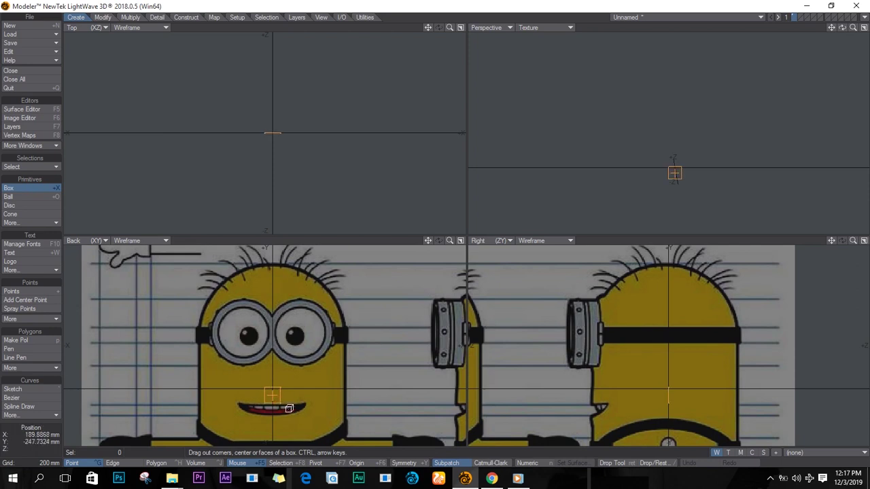
key("space")
scroll(266, 385, "up", 3)
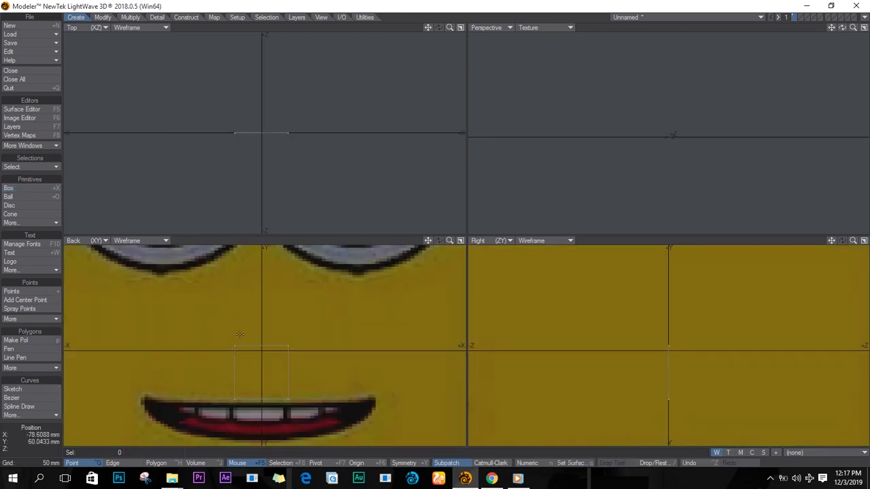
Select the box's points on the negative X side and align them to the vertical centre axis with Set Value.
right_click_drag(244, 331, 257, 298)
key("v")
key("Return")
key("space")
key("space")
key("space")
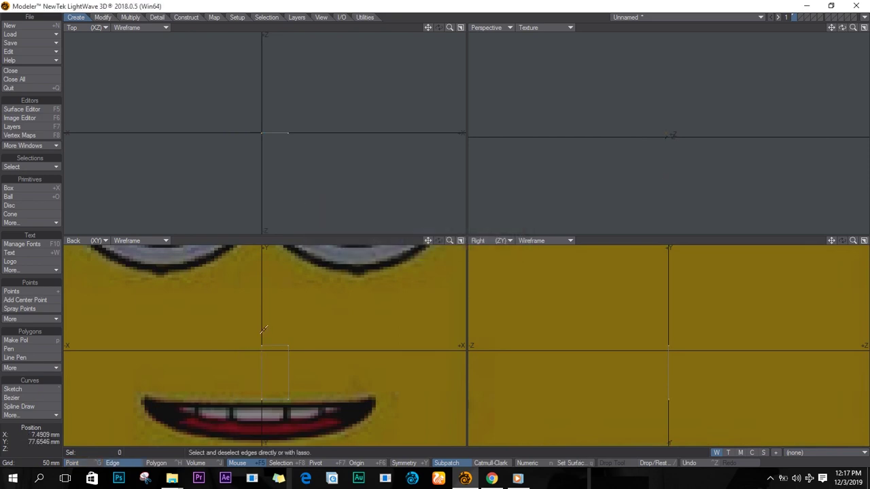
key("slash")
Mirror the half box across the X axis to form two polygons joined at the centre line.
key("shift+v")
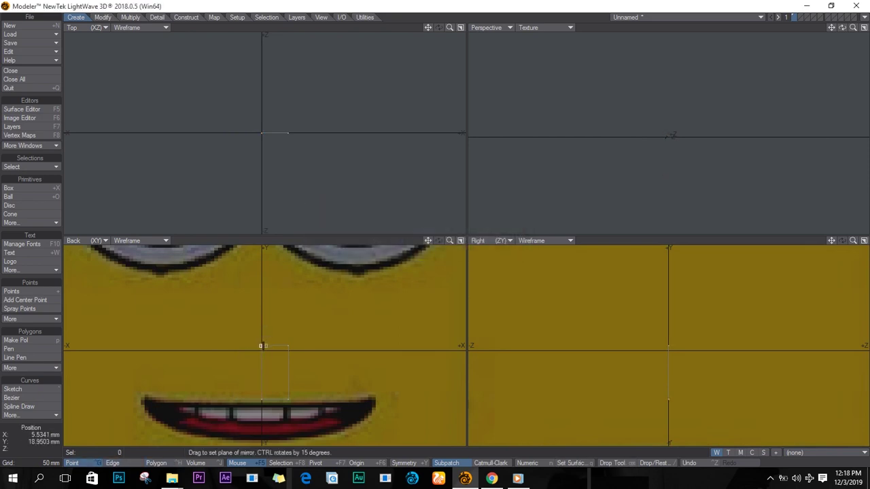
key("n")
left_click(483, 123)
key("space")
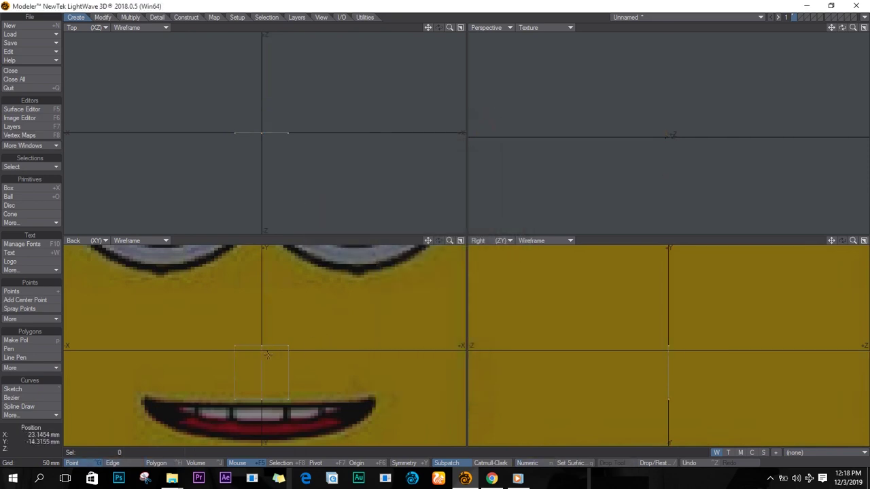
Turn on Symmetry and move the box's points to fit the upper lip, dipping the upper centre point.
key("t")
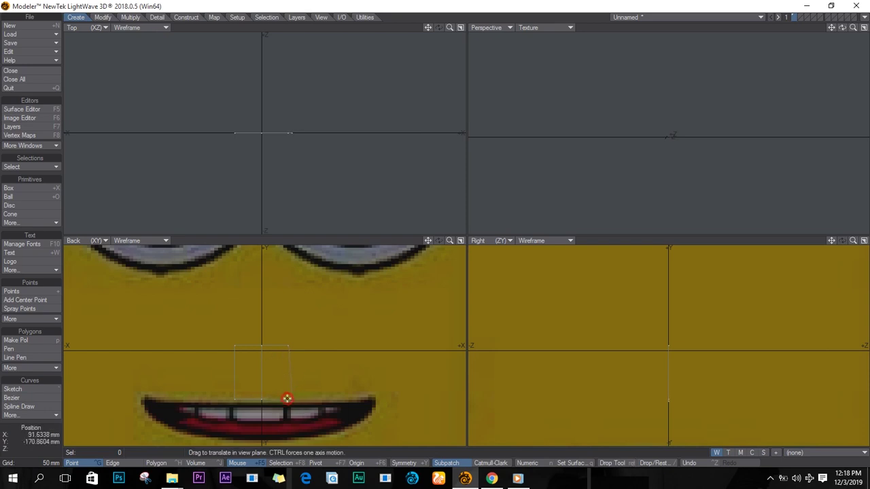
left_click(419, 464)
key("ctrl+z")
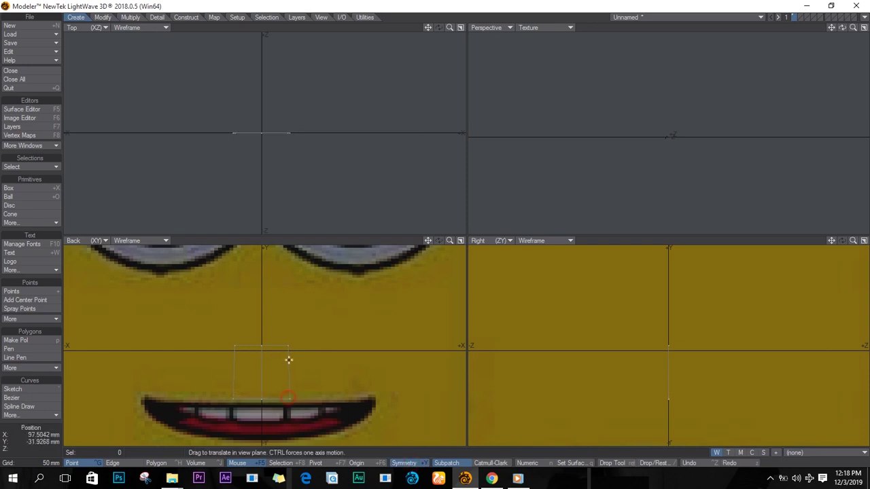
left_click_drag(290, 364, 261, 376)
key("space")
key("space")
Extend the two outer vertical edges in segments along the upper lip and around the mouth corners, moving and rotating each one.
left_click(288, 382)
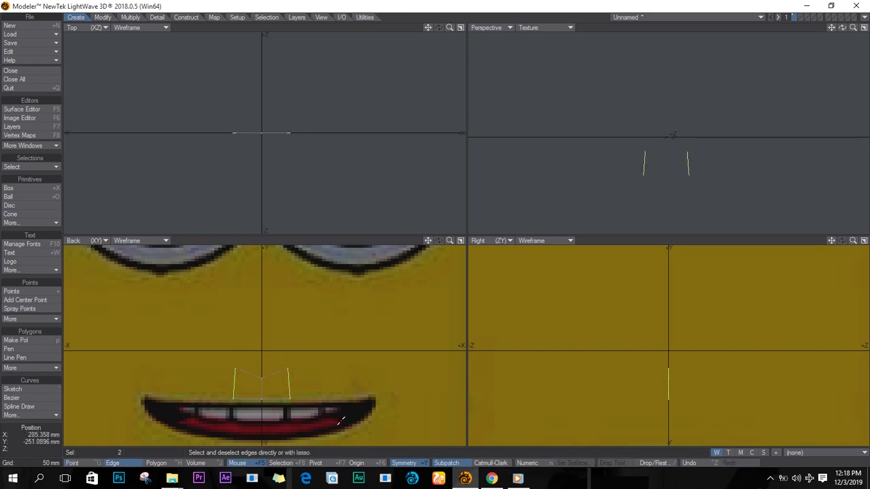
key("e")
key("t")
left_click_drag(311, 382, 419, 443)
key("e")
key("t")
key("y")
key("e")
key("t")
key("y")
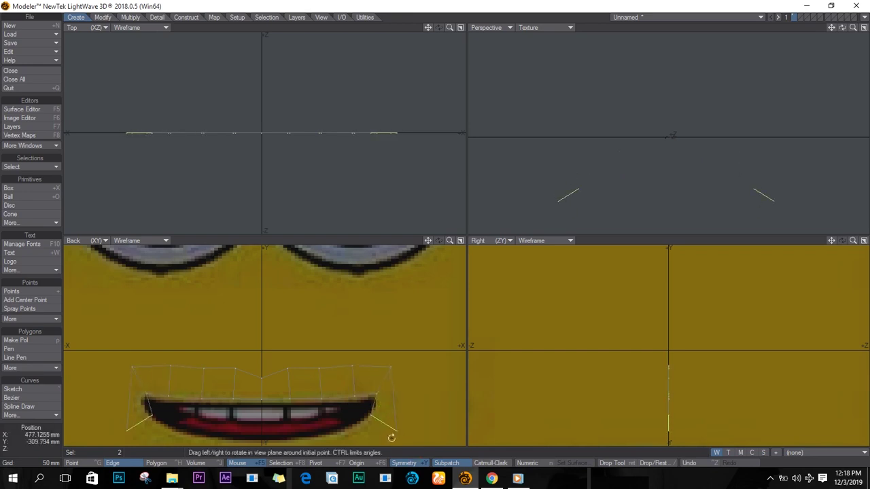
Continue extending the end edges in segments along the lower lip toward the centre, moving and rotating each to follow the mouth.
key("e")
key("t")
key("y")
left_click_drag(384, 417, 330, 441)
key("t")
left_click_drag(317, 415, 295, 403, "alt")
key("e")
key("t")
key("y")
key("e")
key("t")
key("y")
key("t")
Snap the two lower-lip end edges together on the centre axis with Set Value to close the mouth loop.
key("space")
key("space")
key("space")
key("space")
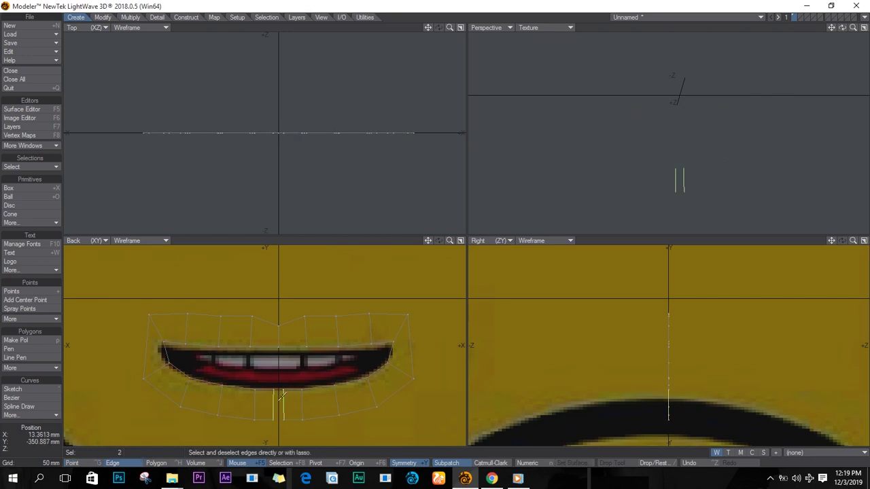
key("v")
key("Return")
key("space")
key("space")
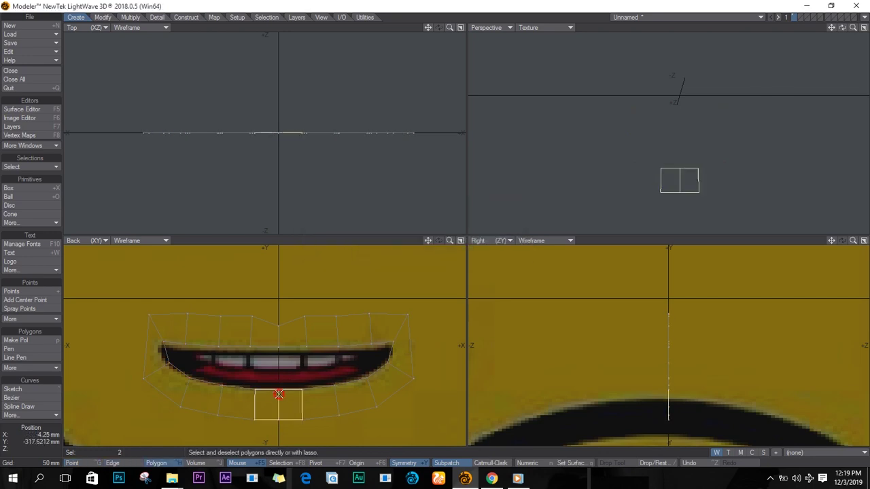
left_click(284, 432)
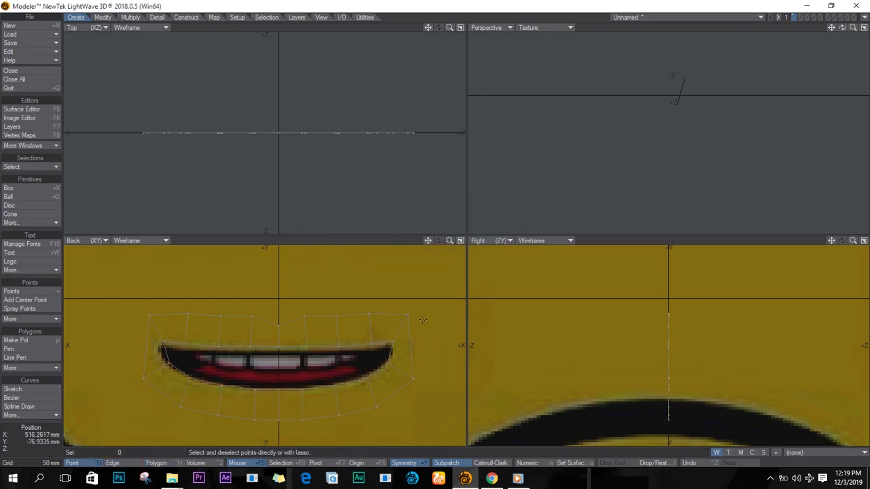
Move the outer points of the mouth loop into a rounder outline around the lips.
key("t")
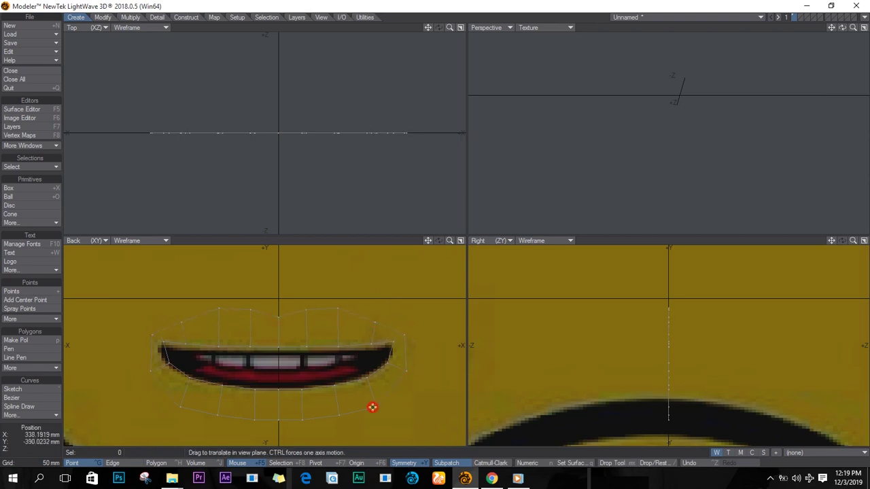
left_click_drag(280, 416, 282, 429)
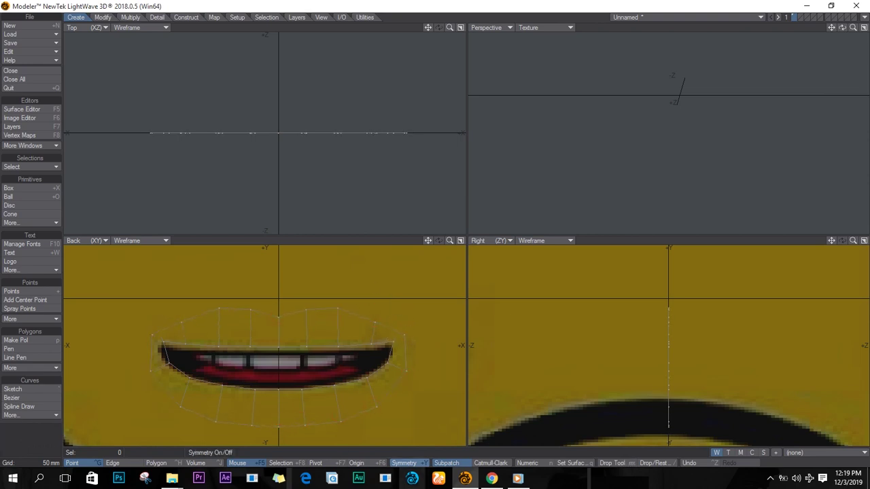
key("space")
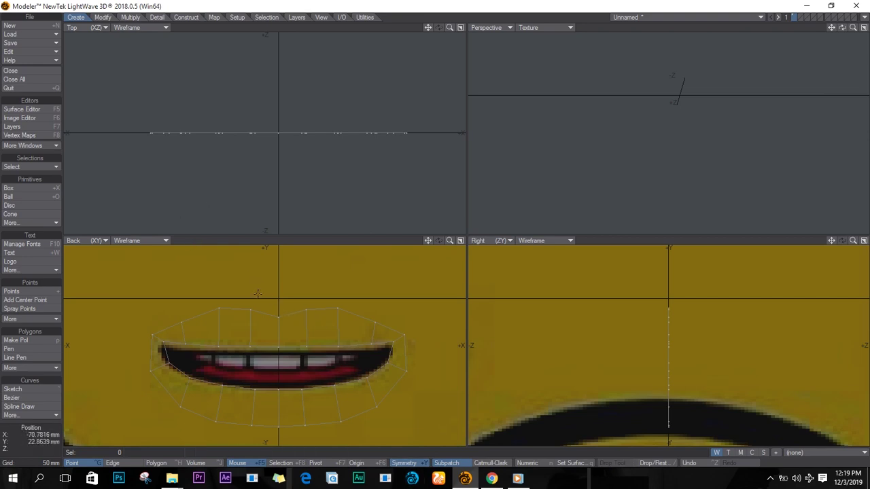
Select the four central top edges of the mouth loop and extend them upward.
key("space")
left_click(273, 316)
left_click(322, 310, "shift")
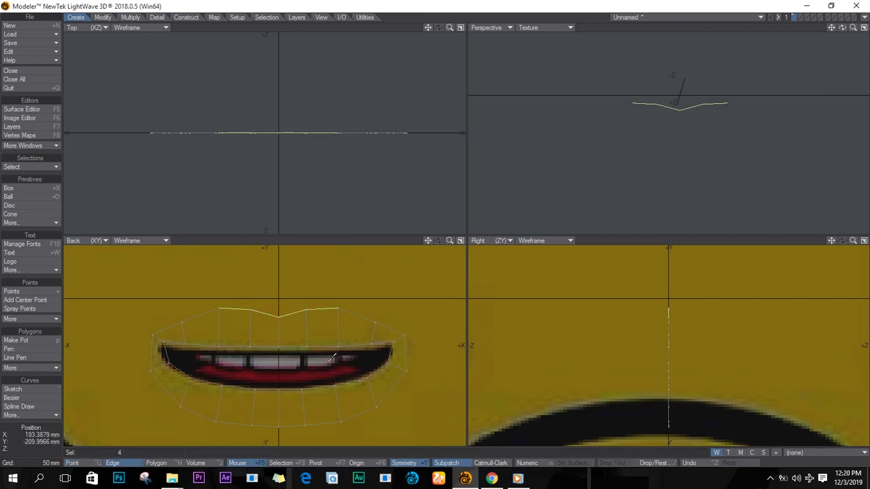
key("e")
key("t")
left_click_drag(302, 313, 278, 261, "ctrl")
Drag the new top points individually to shape the extended edges into a rounded arch above the upper lip.
key("space")
key("t")
key("ctrl+t")
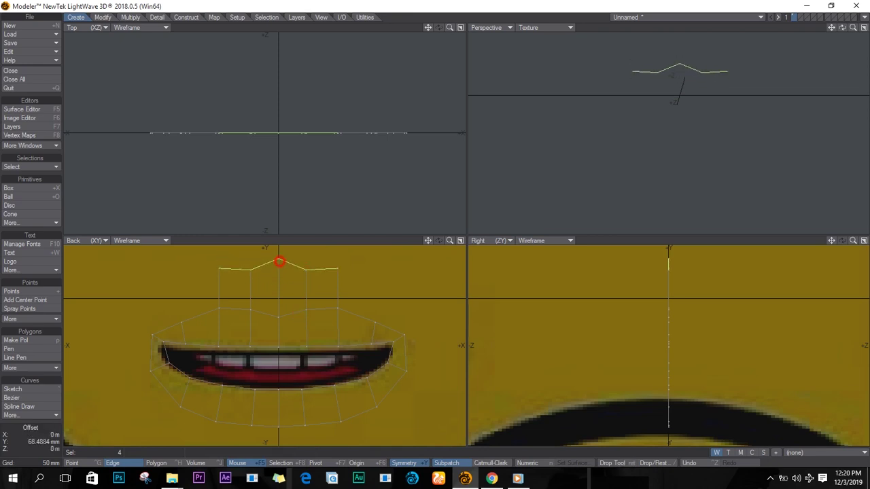
left_click_drag(336, 269, 329, 287)
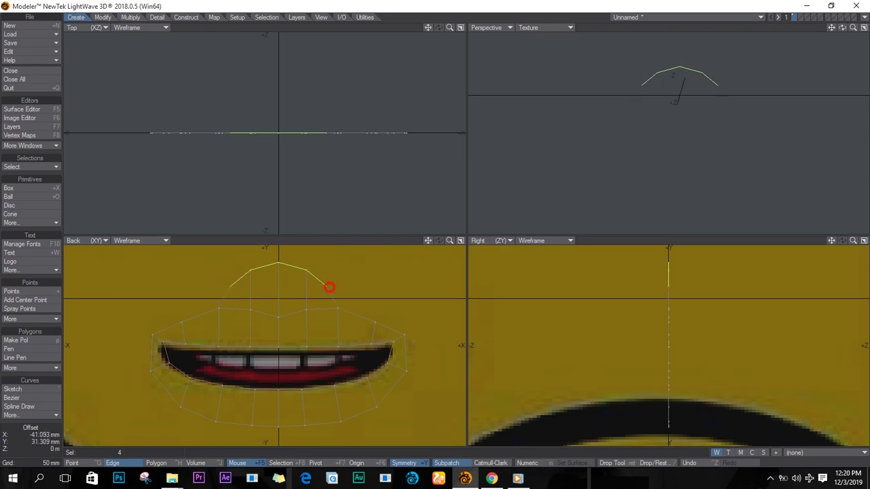
key("Return")
Add the arch's side edges to the selection and extend all six edges upward toward the goggles.
left_click(331, 297, "shift")
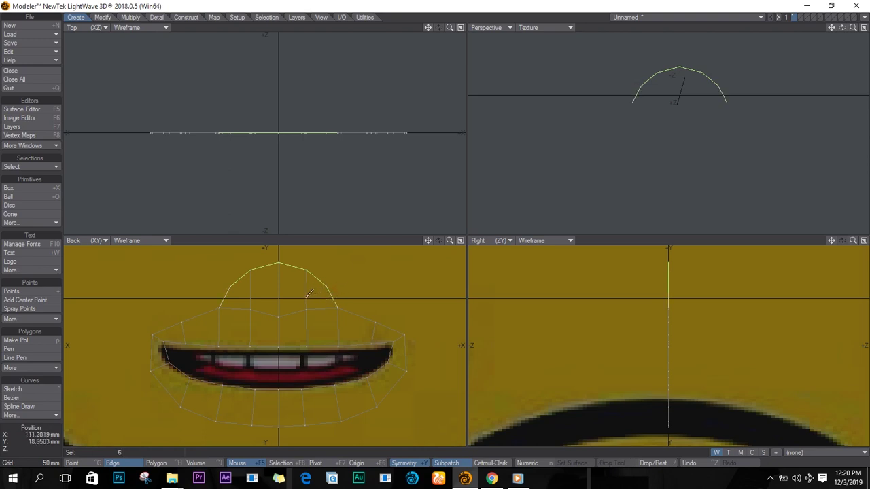
key("e")
key("t")
left_click_drag(301, 289, 301, 247)
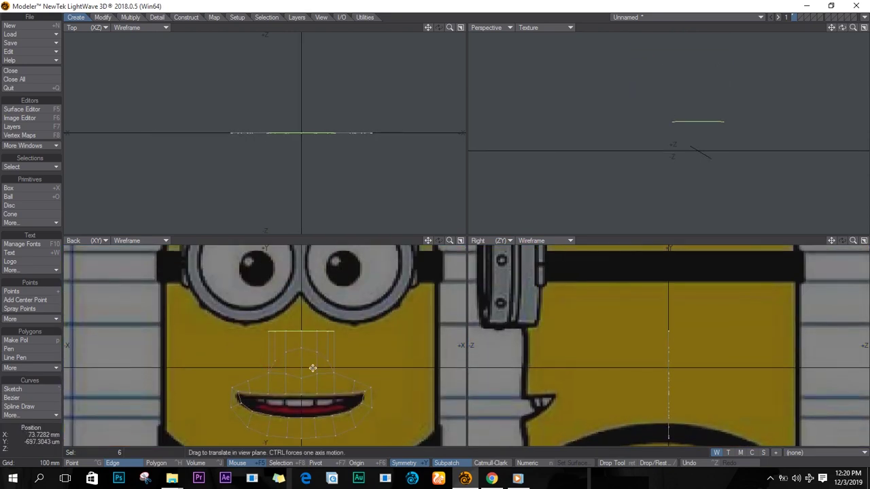
Extend the six top edges up to the goggles and fit the new points to the goggles' lower contour.
scroll(312, 368, "up", 2)
left_click_drag(320, 355, 313, 372)
key("e")
key("t")
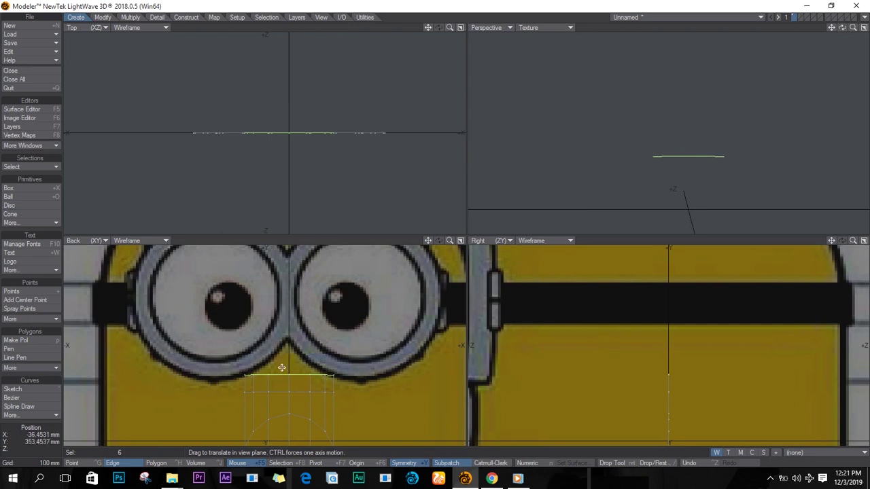
key("space")
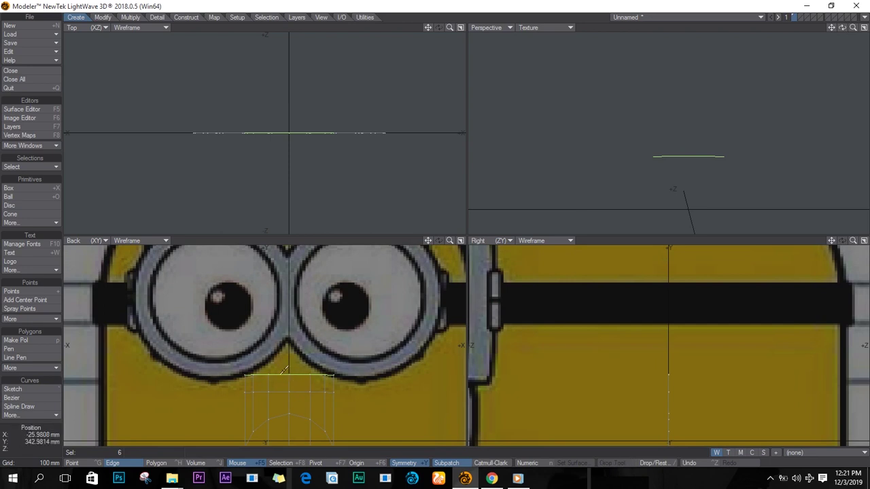
key("slash")
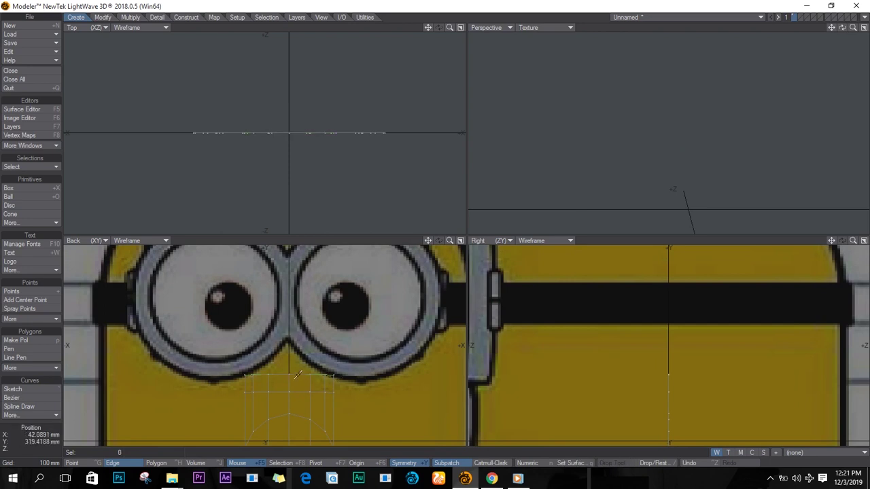
key("t")
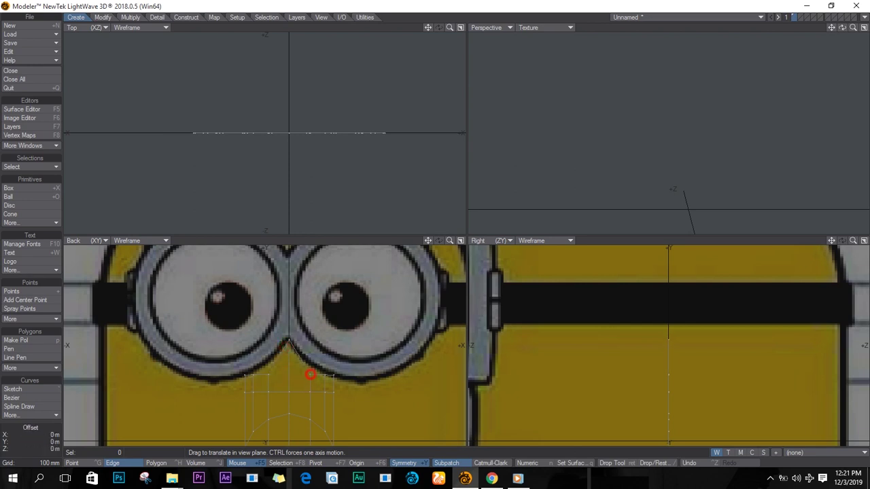
key("space")
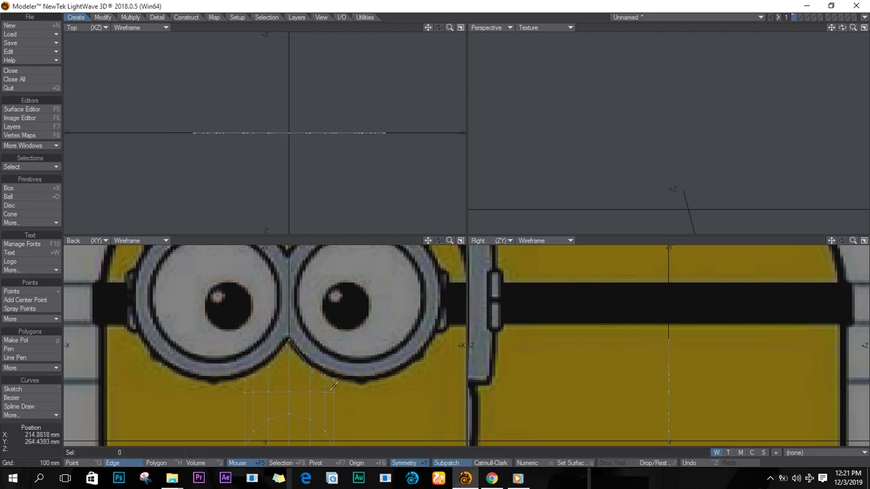
Extend the strip's outer side edges outward along the goggles' underside on both sides, following the rim.
left_click(334, 386)
key("e")
key("t")
left_click_drag(344, 388, 368, 391)
key("space")
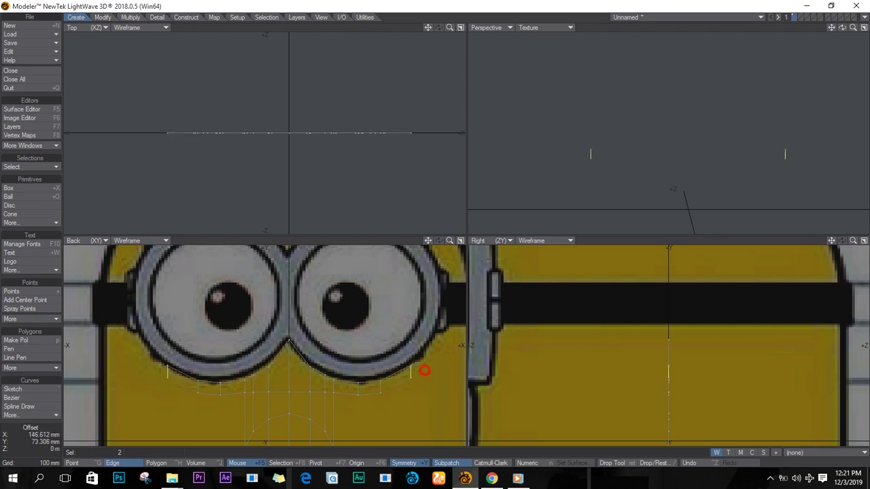
key("t")
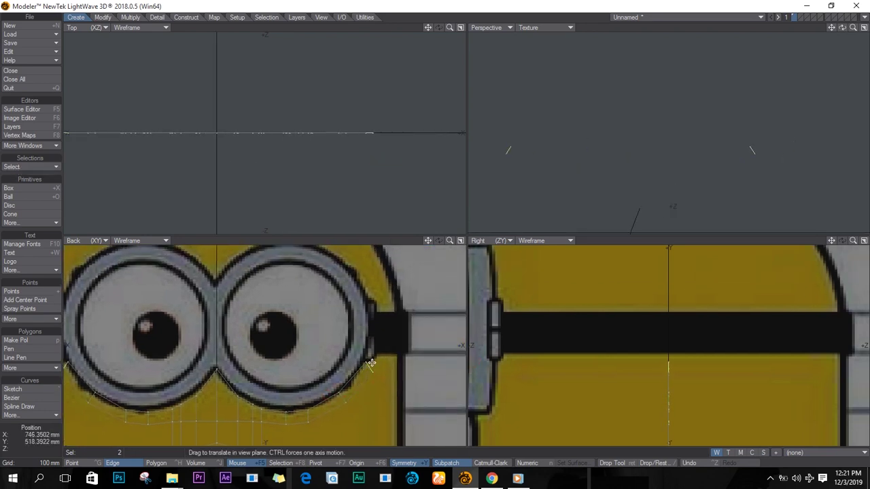
Continue extending and rotating the end edges around the outer rims and over the goggles' tops to the central bridge.
mouse_move(371, 363)
left_mouse_down()
mouse_move(382, 311)
mouse_move(382, 335)
mouse_move(381, 295)
mouse_move(365, 272)
mouse_move(339, 271)
mouse_move(407, 357)
left_mouse_up()
key("y")
key("t")
key("e")
left_click_drag(406, 343, 313, 331)
key("e")
key("y")
key("t")
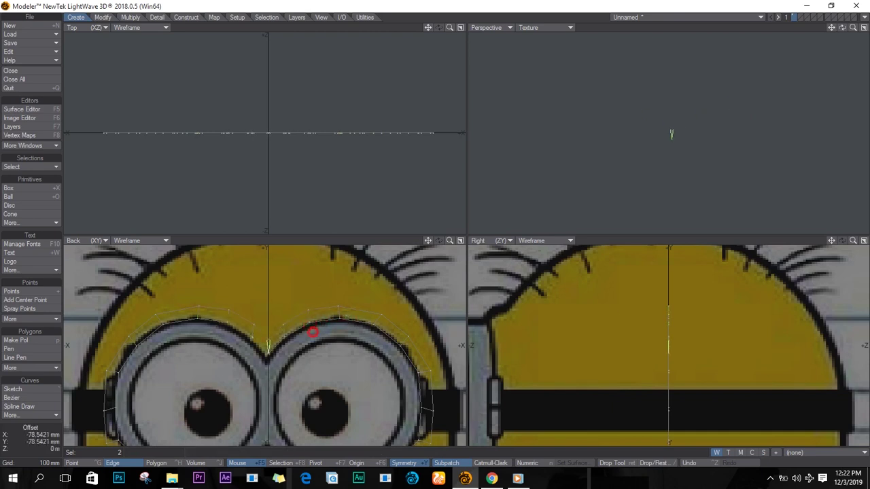
Align both end edges on the centre line above the bridge and join their points to close the goggle loop.
key("v")
key("Escape")
key("space")
key("space")
key("space")
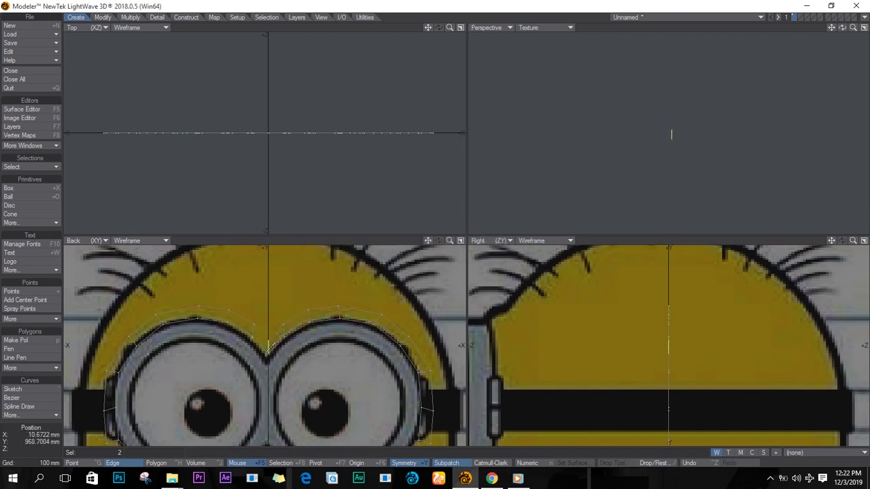
key("slash")
left_click(270, 338)
key("slash")
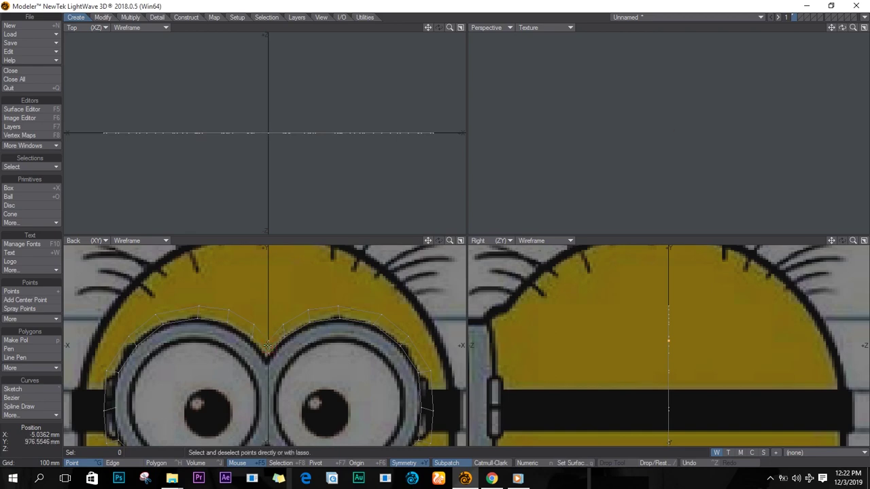
left_click(268, 356)
key("slash")
scroll(284, 376, "down", 3)
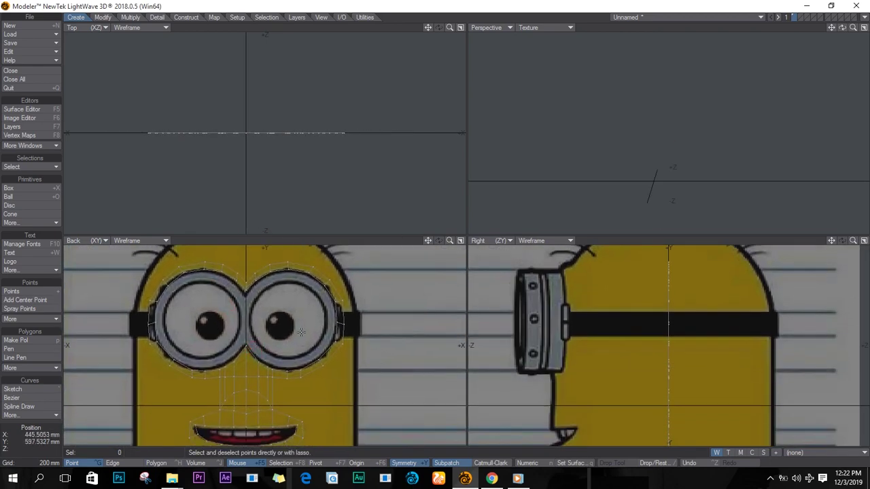
scroll(301, 331, "up", 3)
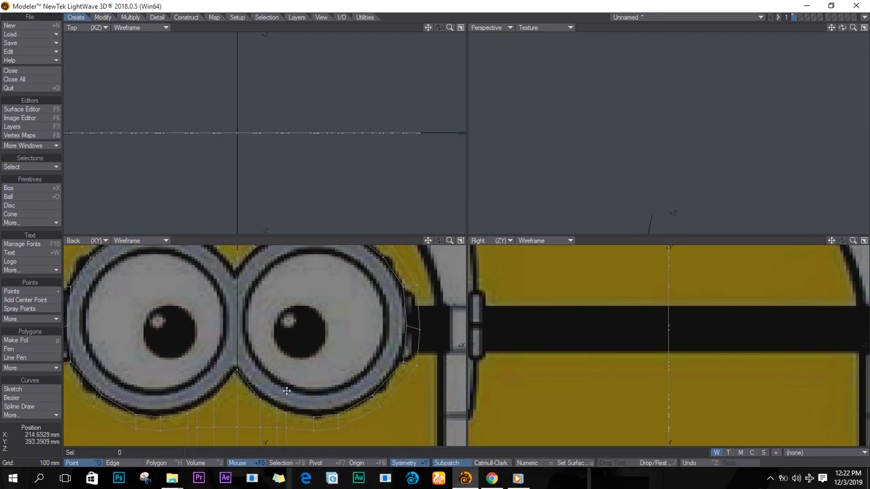
left_click_drag(288, 388, 275, 334, "alt")
mouse_move(303, 408)
left_mouse_down("alt")
mouse_move(285, 354)
mouse_move(242, 333)
left_mouse_up("alt")
key("ctrl+h")
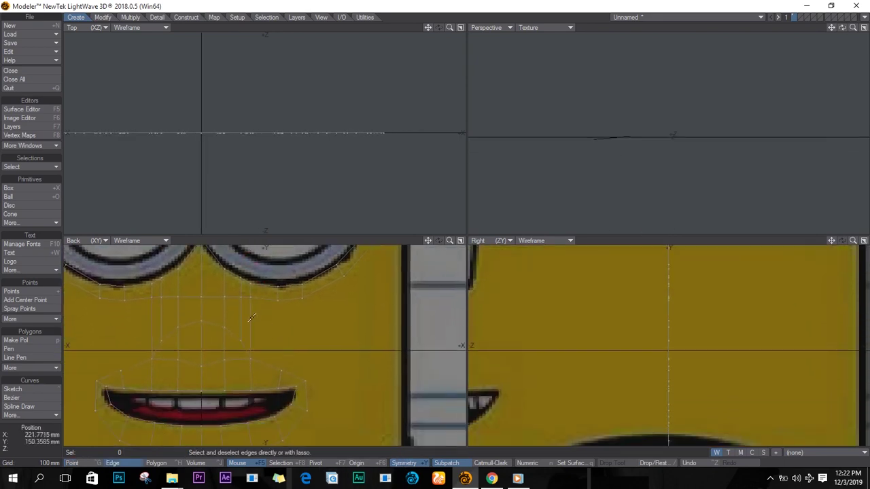
left_click(249, 329)
key("space")
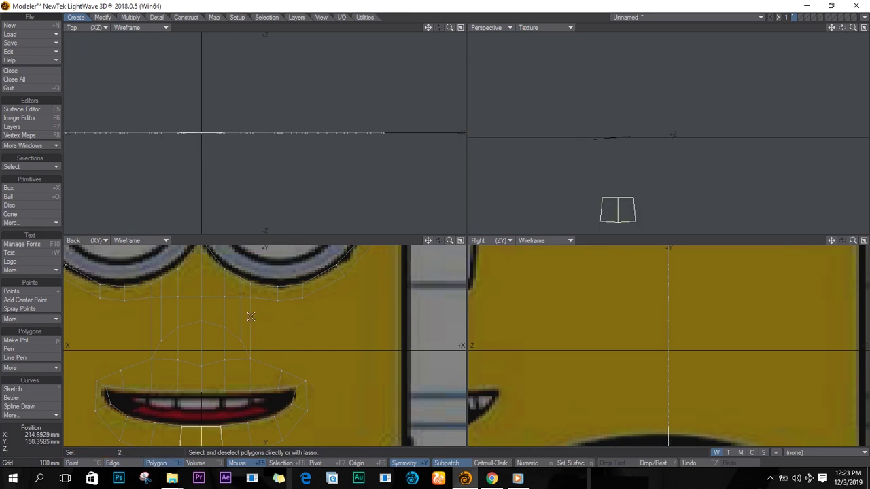
Save the object as Minion in the mafella folder and clear the polygon selection.
type("s")
type("Minion")
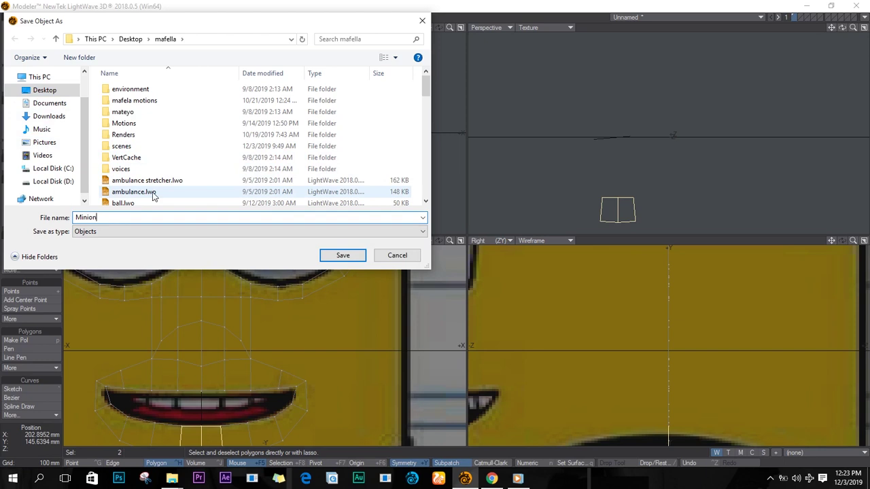
key("Return")
left_click(252, 316)
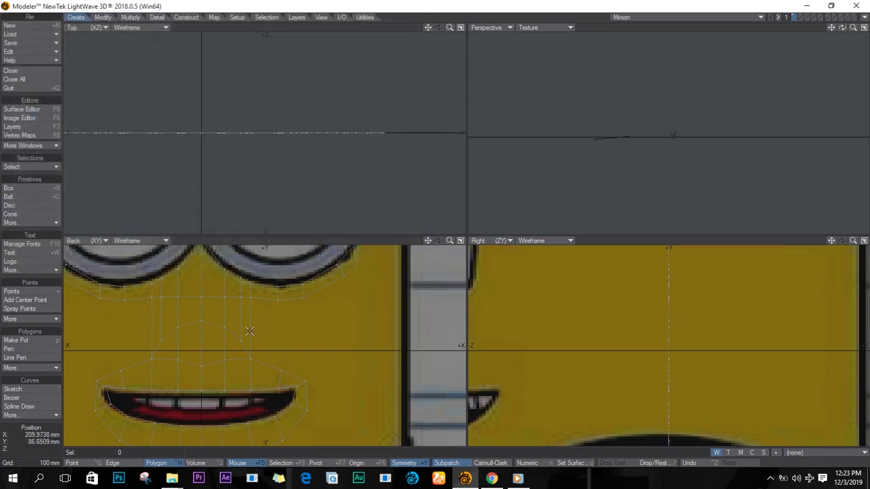
Extend the side edges of the patch between mouth and goggles outward in two columns over the cheeks.
key("space")
key("space")
left_click(250, 326)
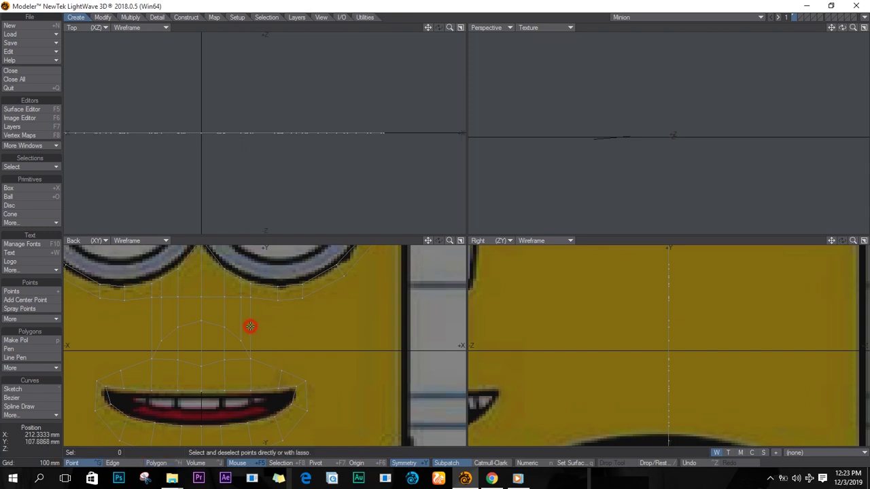
key("t")
left_click_drag(253, 320, 284, 338)
key("ctrl+z")
key("e")
key("t")
key("e")
key("t")
left_click_drag(284, 337, 308, 333)
Weld the new cheek columns' upper points to the matching points under the goggle loop.
key("space")
key("space")
key("space")
left_click_drag(278, 306, 277, 298)
key("ctrl+w")
key("a")
Adjust the outer cheek edges between mouth and goggles, lowering their upper ends away from the goggle loop.
scroll(296, 392, "up", 2)
left_click_drag(296, 392, 316, 375, "alt")
key("a")
scroll(306, 373, "up", 1)
key("ctrl+h")
left_click(317, 373)
key("t")
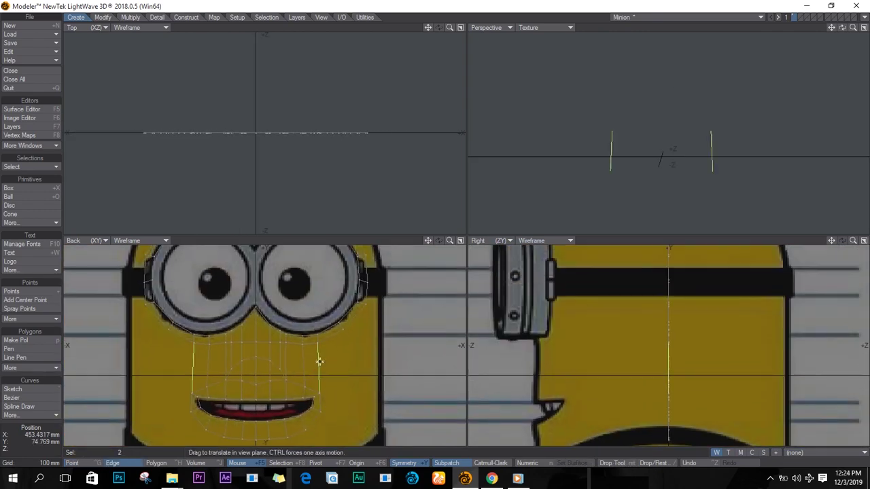
key("slash")
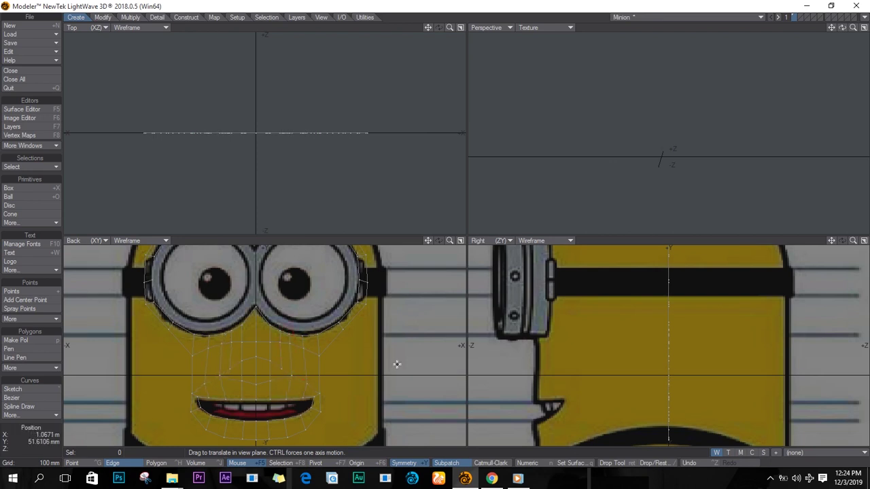
Extend the outer cheek edges outward in two columns toward the sides of the body.
key("Return")
left_click_drag(320, 373, 360, 377)
key("e")
key("t")
key("e")
key("slash")
left_click(354, 320)
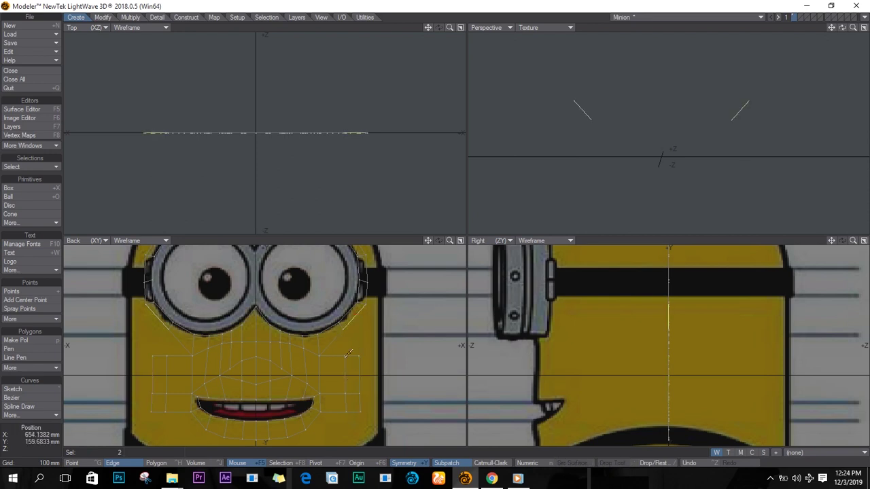
left_click(334, 341)
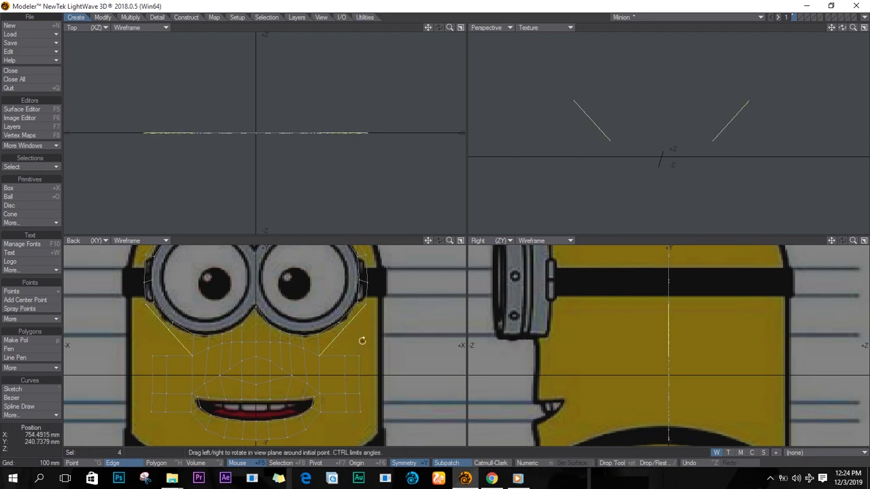
key("ctrl+z")
key("ctrl+z")
key("ctrl+z")
key("ctrl+z")
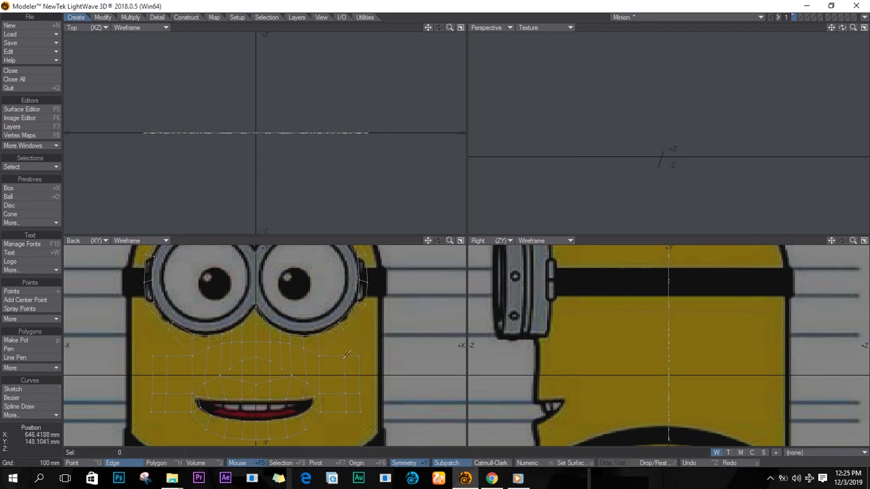
Join the cheek grid's upper points to the goggle loop and adjust the points below the outer rims.
key("ctrl+g")
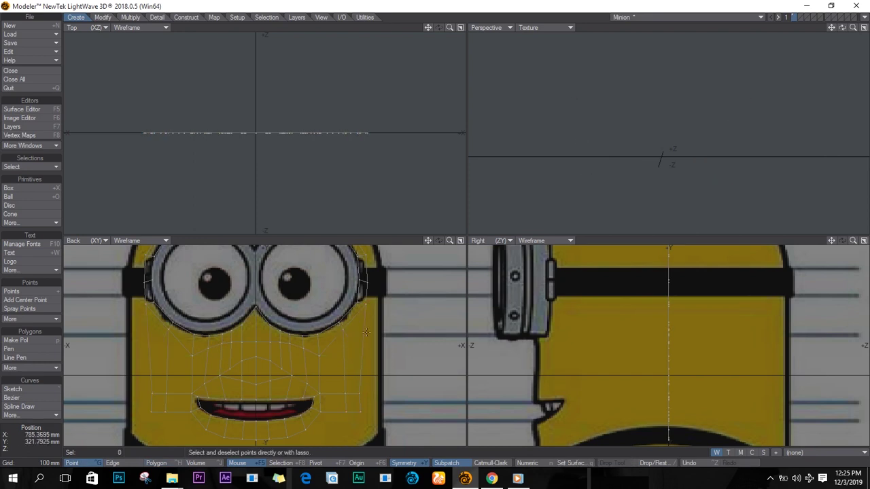
key("t")
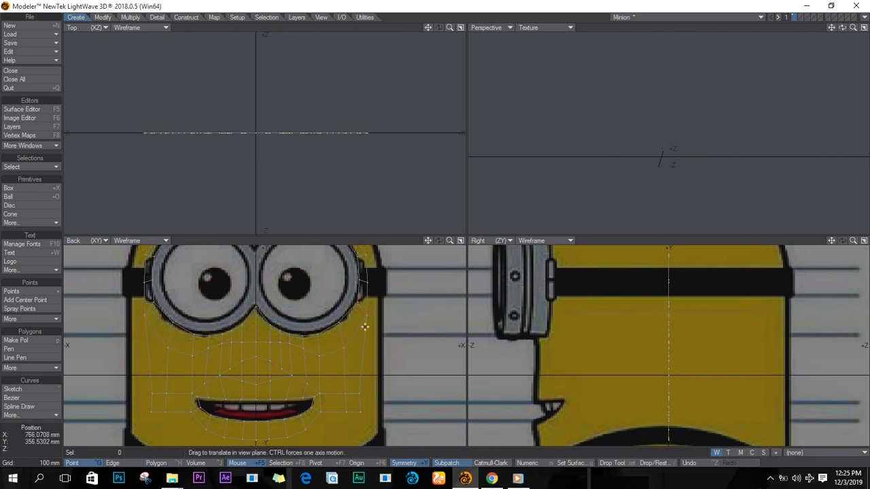
key("space")
key("space")
Extend the outermost cheek edges outward to the body outline below the goggle strap.
left_click_drag(362, 358, 388, 351)
key("t")
key("h")
key("t")
key("/")
Extend the goggle loop's outer side edges to the head outline, from below the strap up to the forehead.
left_click_drag(371, 301, 391, 385, "alt")
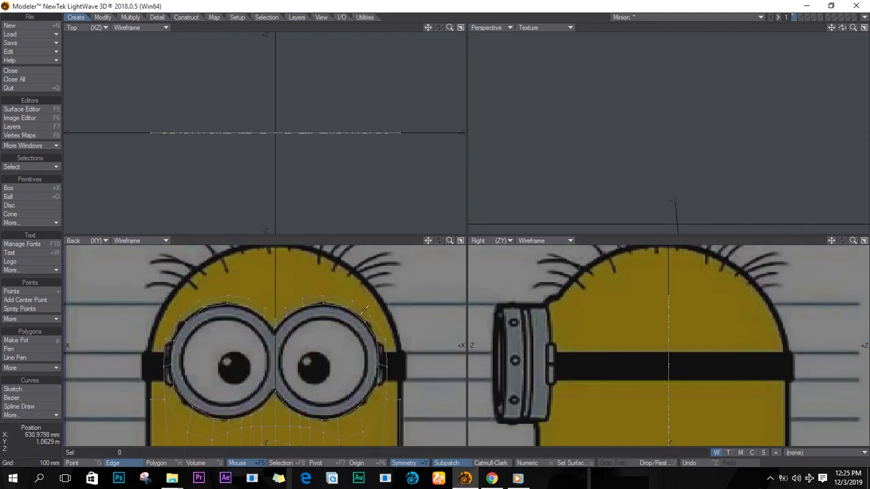
left_click_drag(365, 311, 403, 343)
key("t")
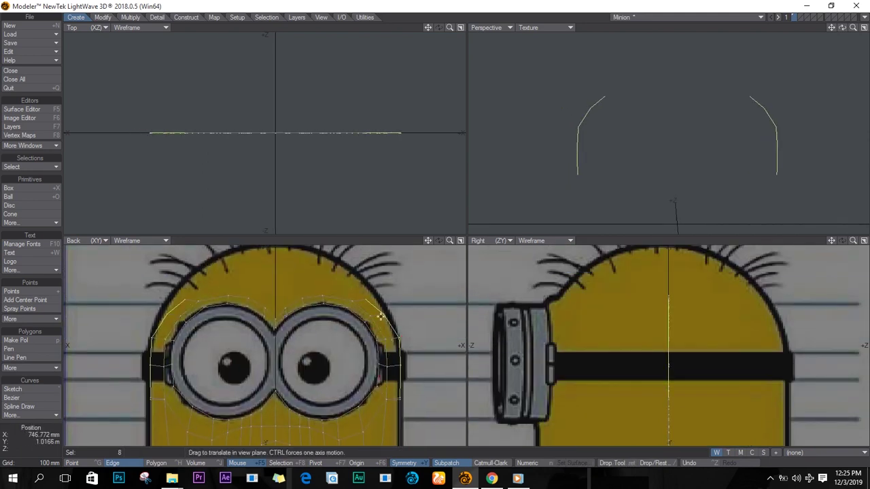
left_click_drag(381, 316, 370, 285)
key("/")
Extend the edges above the goggles' bridge upward and flatten them into a level row on the forehead.
left_click_drag(260, 301, 282, 353)
key("e")
key("h")
key("t")
left_click_drag(274, 289, 270, 269, "ctrl")
key("/")
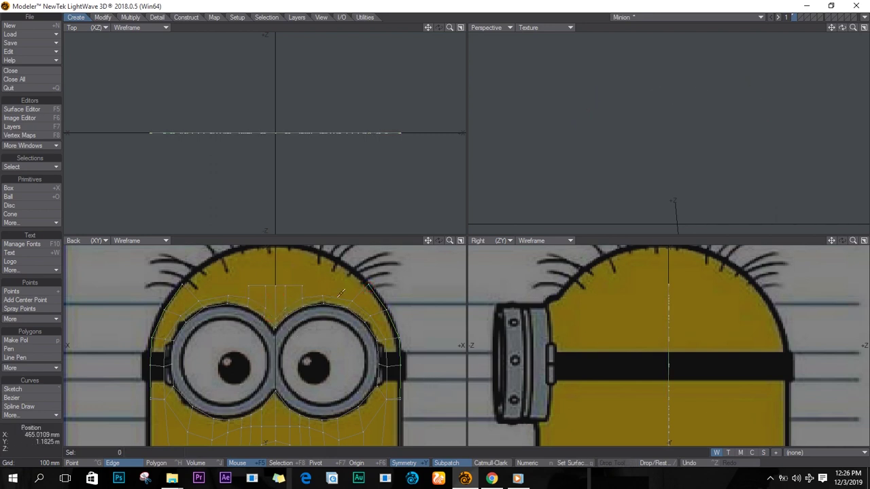
Extend the goggle loop's top edges upward over both lenses and weld them to the central forehead strip.
left_click_drag(339, 297, 297, 286)
key("e")
key("t")
key("h")
key("y")
key("space")
key("ctrl+g")
key("ctrl+w")
key("/")
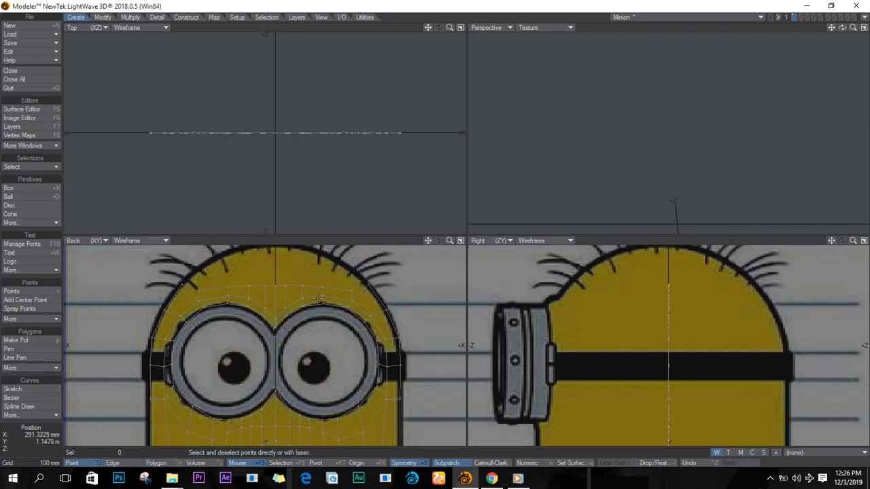
Weld the side points where the outer head column meets the outer cheek column below the goggle strap.
key("ctrl+h")
left_click(340, 289)
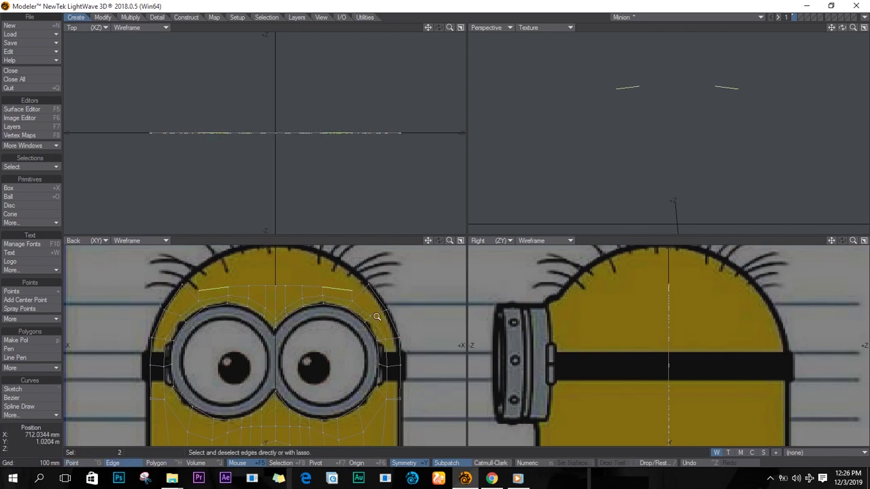
left_click_drag(377, 317, 326, 313, "ctrl+alt")
key("ctrl+g")
left_click_drag(352, 355, 350, 361)
key("ctrl+w")
key("/")
key("ctrl+h")
key("/")
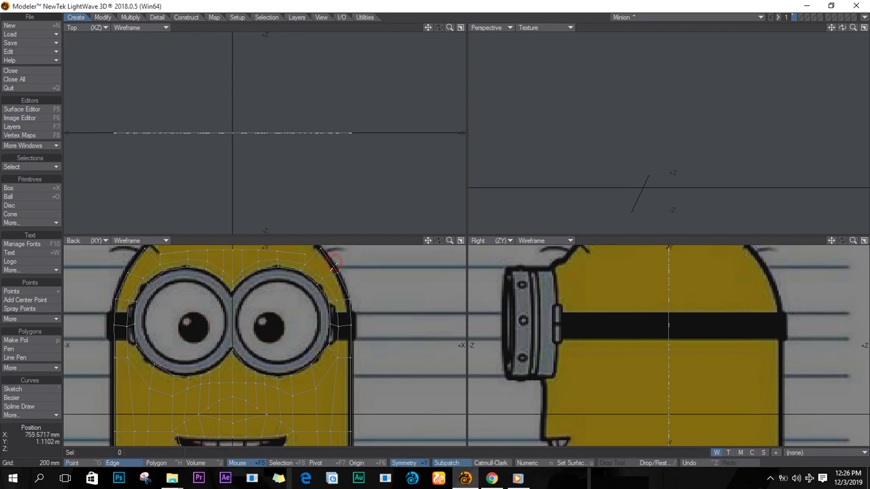
Select the outer side edges from the forehead down to the mouth level and reposition them just inside the body outline.
left_click_drag(333, 265, 351, 439)
mouse_move(354, 413)
left_mouse_down("alt")
mouse_move(351, 396)
mouse_move(358, 430)
left_mouse_up("alt")
key("t")
left_click_drag(353, 314, 299, 333)
key("/")
key("ctrl+g")
Extend the outer horizontal edges beside the mouth corners downward so they run alongside the chin loop.
left_click_drag(299, 333, 297, 289, "alt")
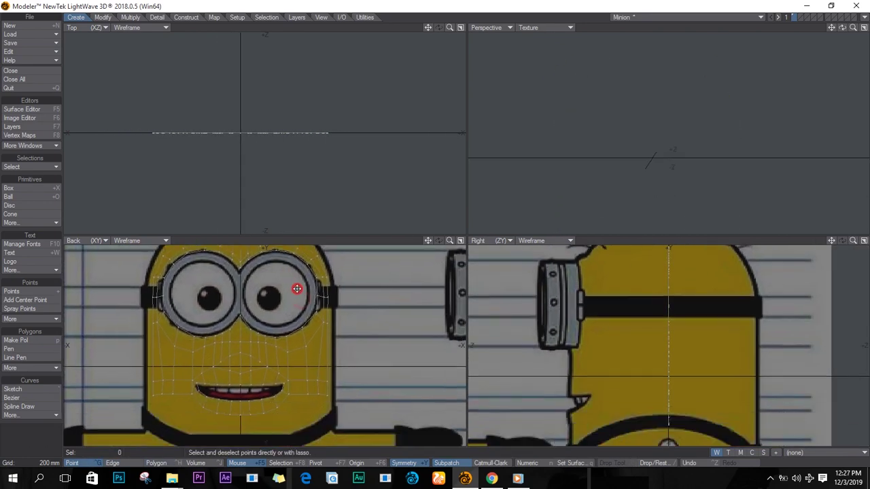
scroll(326, 381, "down", 2)
scroll(333, 374, "up", 2)
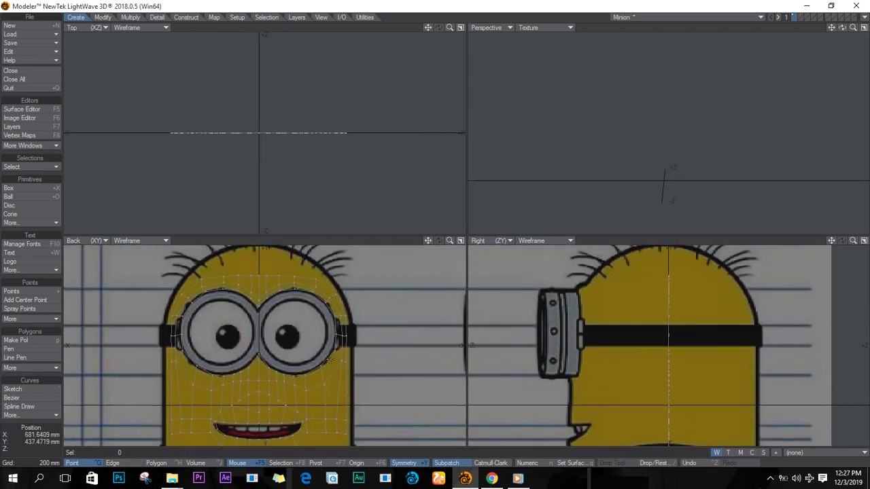
left_click_drag(343, 416, 360, 357, "alt")
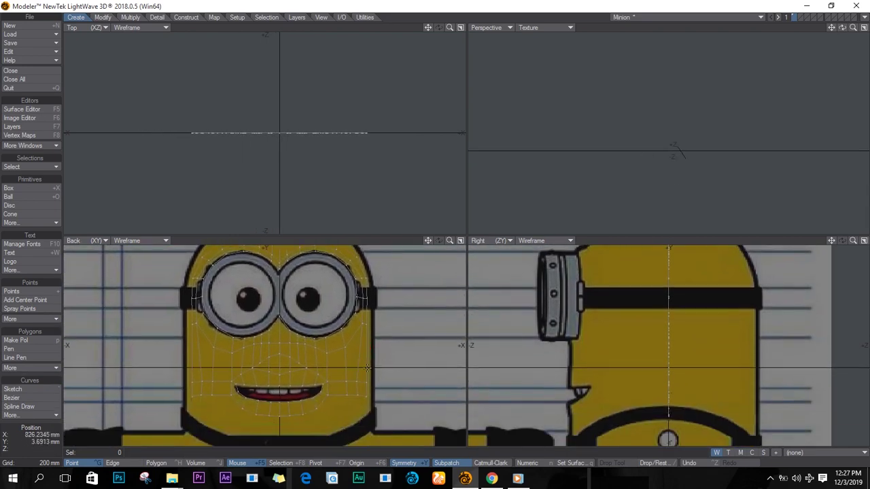
key("space")
left_click(321, 405)
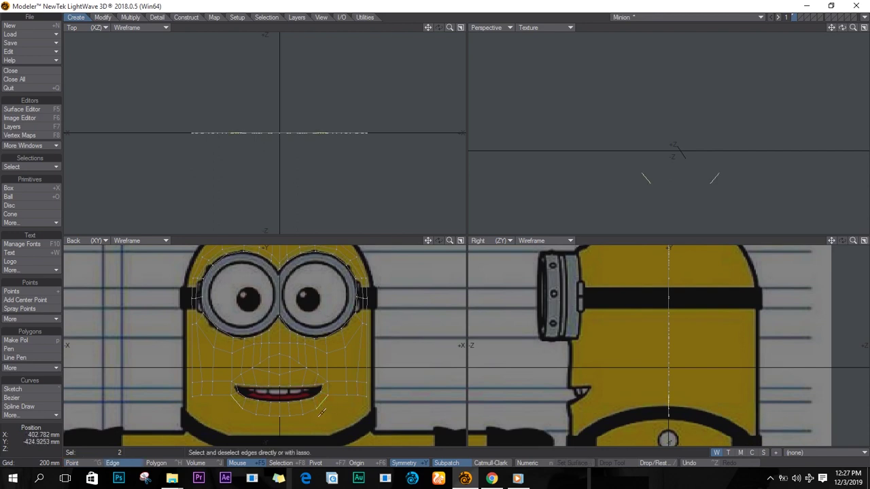
mouse_move(322, 410)
left_mouse_down()
mouse_move(321, 403)
mouse_move(354, 397)
left_mouse_up()
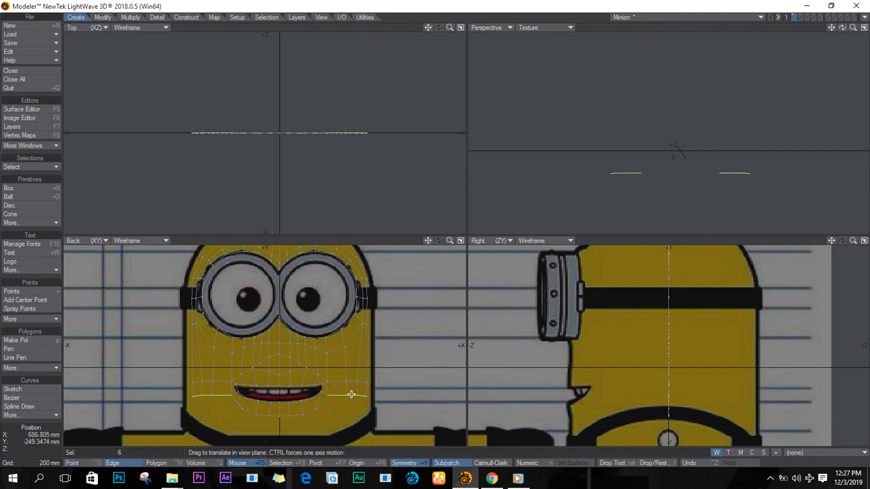
key("ctrl+g")
key("space")
Extend the mesh's bottom edges below the chin downward into a new row reaching the body's lower band.
mouse_move(333, 413)
left_mouse_down()
mouse_move(362, 407)
mouse_move(293, 417)
mouse_move(353, 412)
mouse_move(324, 426)
left_mouse_up()
key("e")
key("t")
key("space")
key("space")
key("space")
left_click(401, 430)
key("space")
key("t")
key("slash")
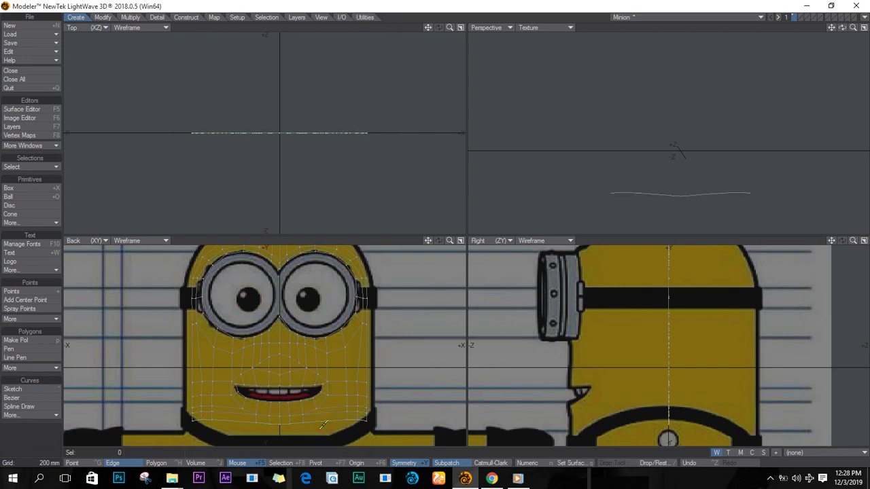
Move the centre points at the chin and lower lip forward along Z to the face outline in the side reference.
scroll(357, 309, "down", 1)
mouse_move(349, 316)
left_mouse_down("alt")
mouse_move(344, 340)
mouse_move(346, 333)
left_mouse_up("alt")
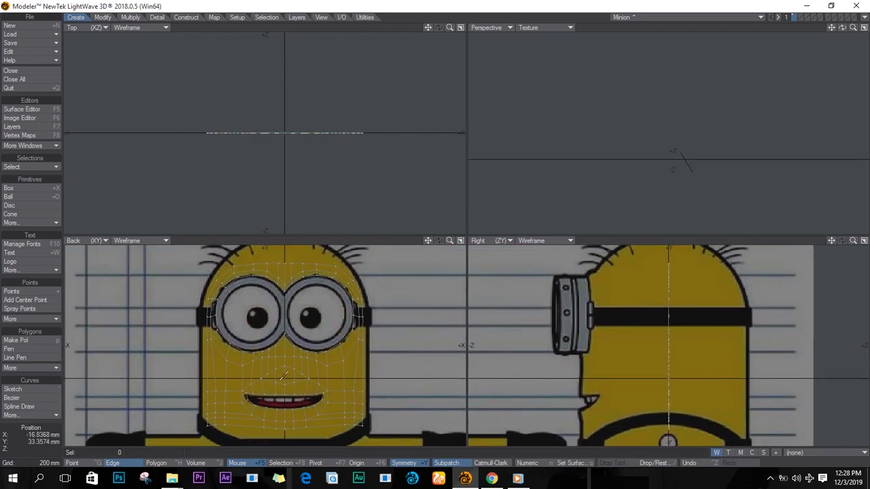
key("ctrl+h")
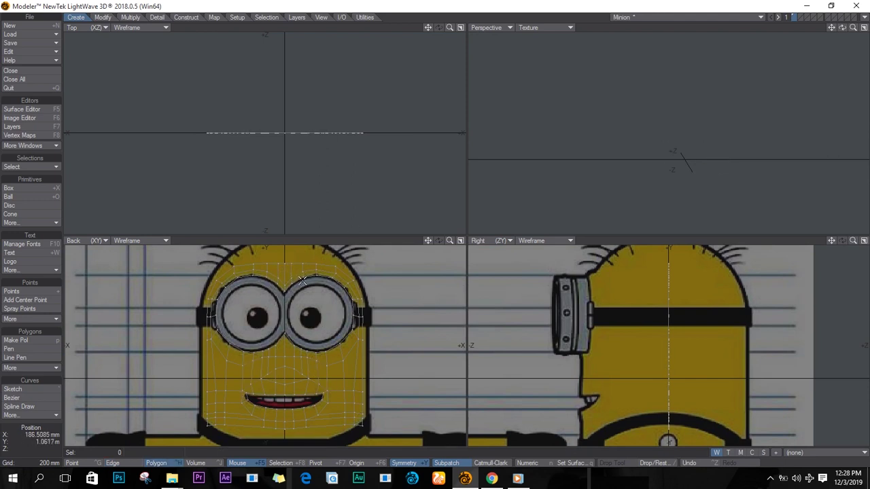
key("ctrl+g")
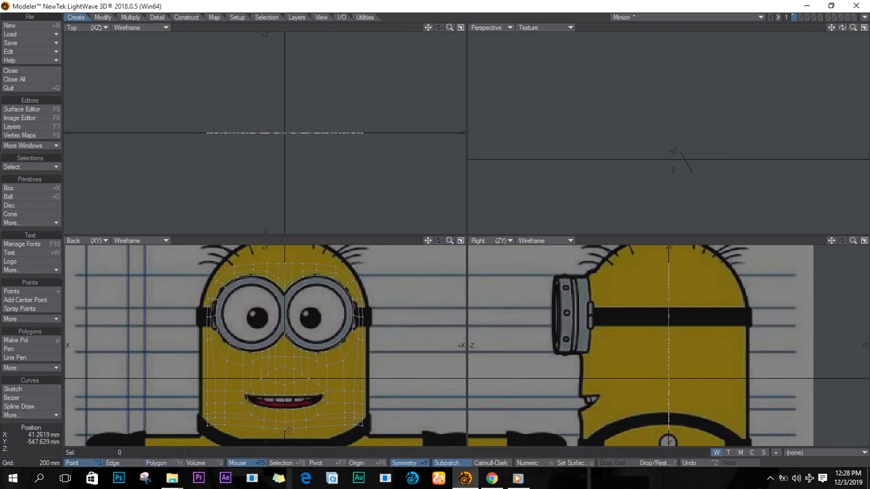
key("t")
left_click_drag(685, 423, 635, 431, "ctrl")
key("slash")
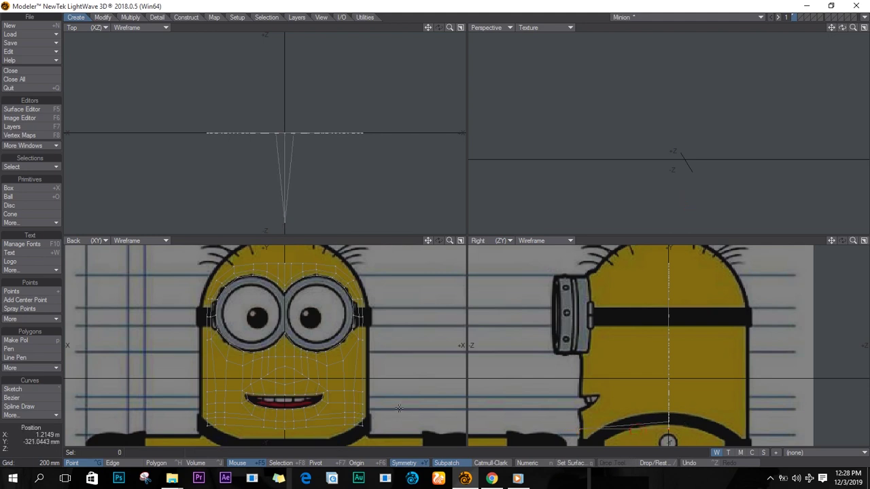
key("slash")
left_click(283, 408)
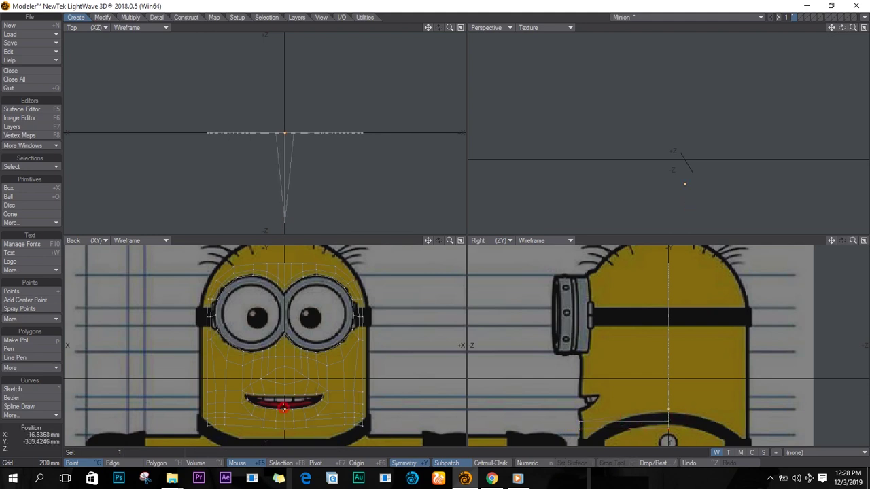
key("t")
left_click_drag(684, 417, 597, 417, "ctrl")
key("slash")
Move the centre points at the upper lip and just above it forward along Z to the side reference's face outline.
left_click(286, 394)
key("t")
left_click_drag(727, 401, 638, 402, "ctrl")
key("slash")
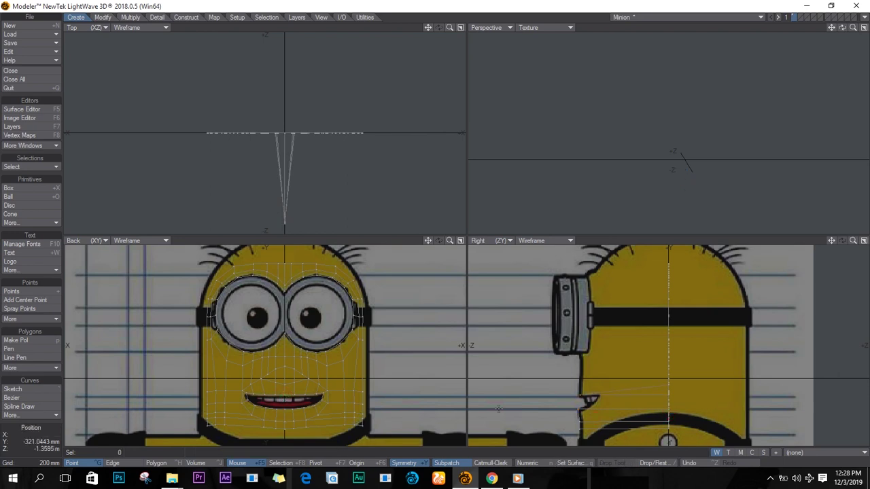
left_click(284, 383)
key("t")
key("slash")
key("period")
left_click_drag(726, 385, 548, 372, "ctrl")
key("t")
key("slash")
Move the upper centre points forward to the side profile and lower the topmost forehead point toward the goggles' top edge.
left_click(291, 375)
key("t")
left_click_drag(689, 381, 625, 341, "ctrl")
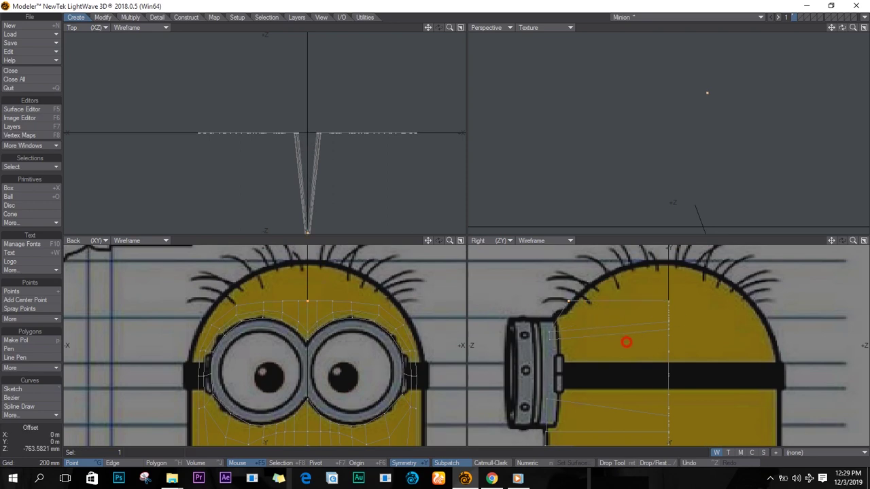
left_click_drag(571, 303, 556, 319)
key("slash")
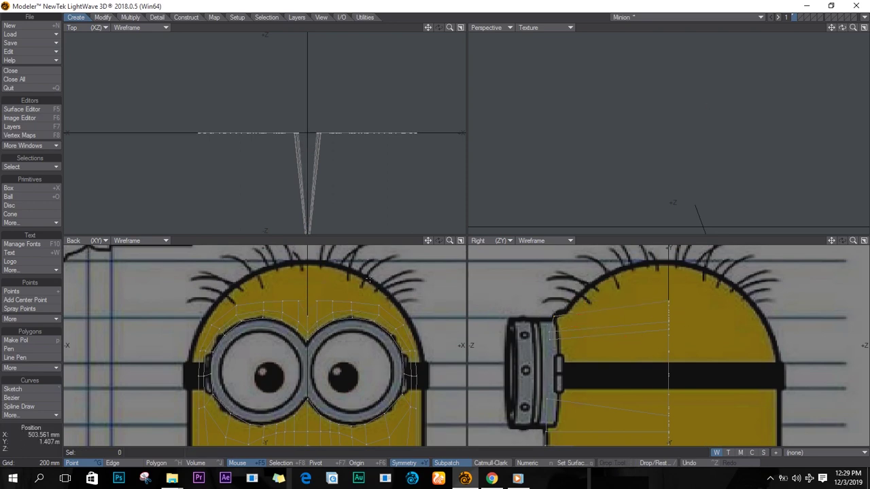
Move the symmetric point pairs beside the centre line above the goggles' bridge forward to the side profile, lowering the top pair.
left_click(317, 302)
key("t")
mouse_move(628, 327)
left_mouse_down()
mouse_move(594, 316)
mouse_move(612, 326)
left_mouse_up()
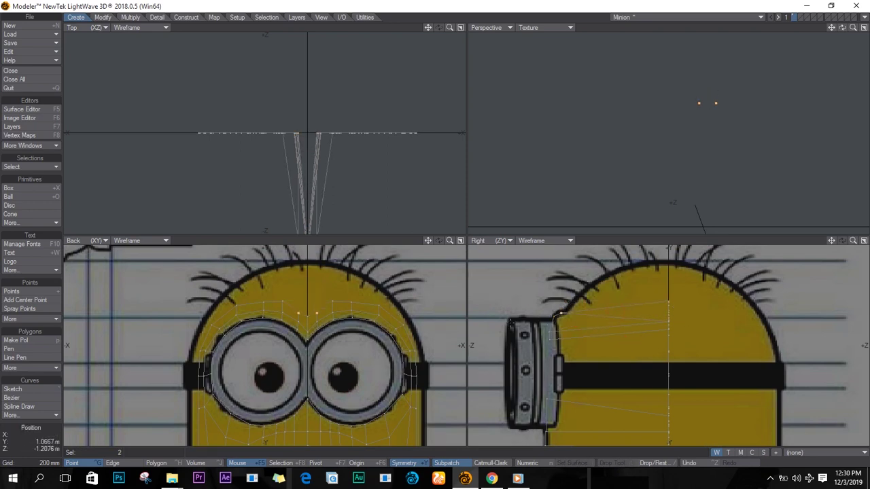
key("t")
left_click_drag(725, 342, 614, 343)
key("space")
left_click(699, 335)
left_click(317, 330)
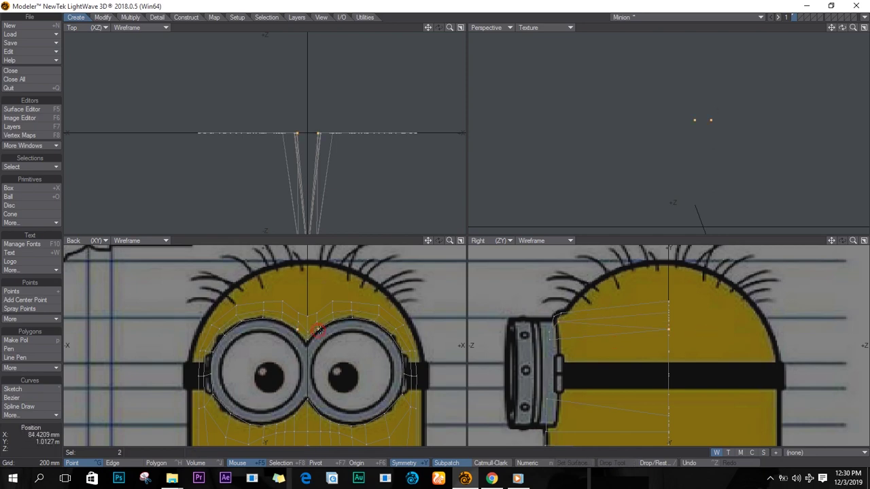
key("t")
left_click_drag(747, 352, 638, 352)
key("space")
key("slash")
Move the symmetric point pair just below the goggles' bridge forward about 863 mm along Z.
left_click(324, 415)
key("t")
left_click_drag(715, 396, 614, 401)
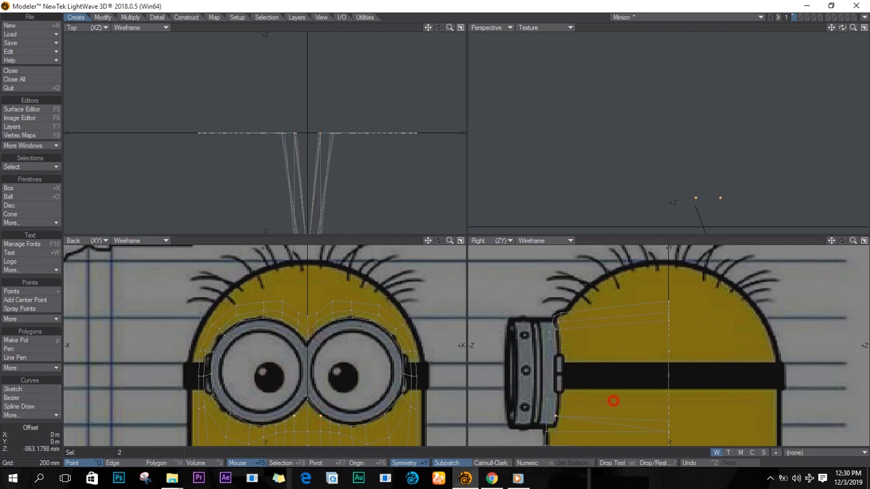
key("space")
key("slash")
Move the point pairs beside the centre line between the goggles and the nose forward to the side reference's face outline.
left_click_drag(313, 406, 299, 290, "alt")
left_click(305, 317)
key("t")
left_click_drag(746, 353, 627, 356)
key("space")
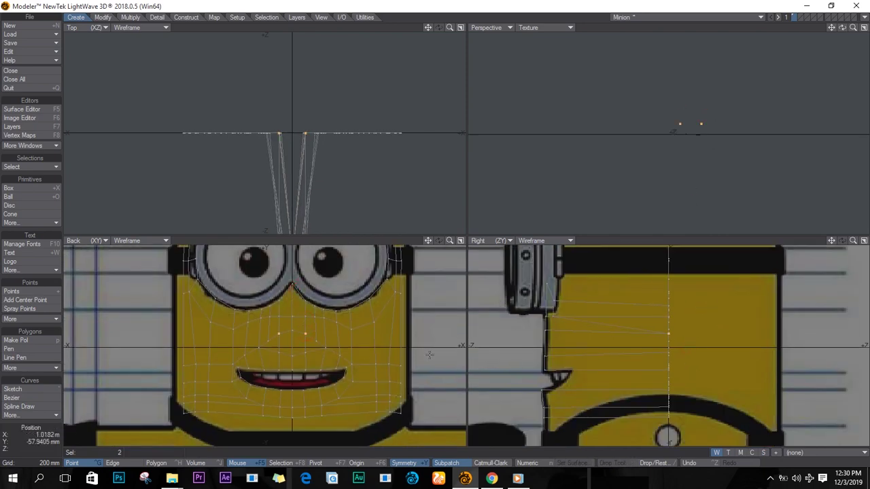
key("t")
left_click_drag(704, 350, 589, 350, "ctrl")
key("space")
key("slash")
Move the inner point pair below the nose forward to the side profile and the inner lower-lip pair forward about 917 mm.
left_click(306, 354)
key("t")
left_click_drag(717, 355, 641, 383, "ctrl")
key("t")
left_click_drag(742, 394, 625, 401, "ctrl")
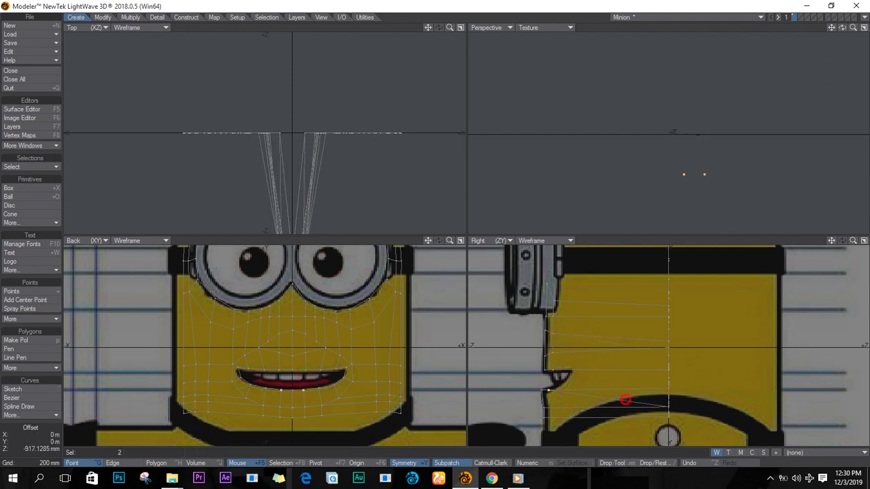
key("space")
key("slash")
Move the inner point pairs below the lower lip, down to the mesh's bottom row, forward to the side profile.
left_click(305, 406)
key("t")
left_click_drag(722, 408, 603, 422, "ctrl")
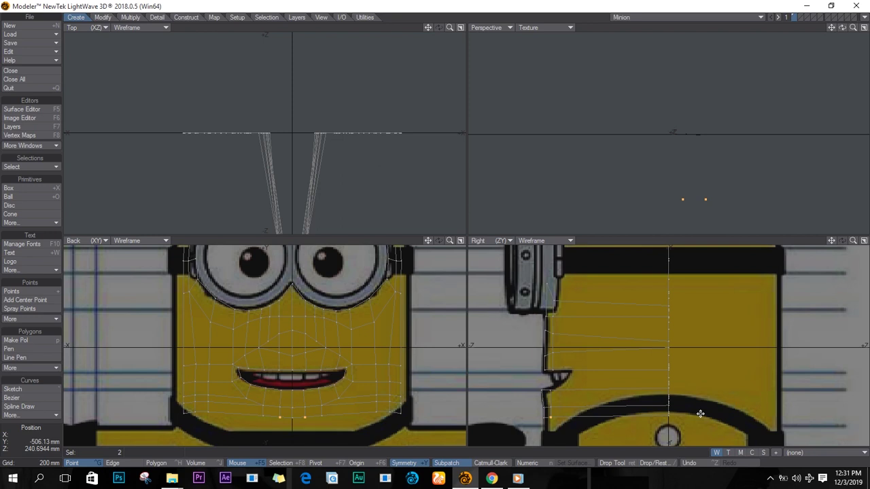
key("space")
key("slash")
Move the second column's two lowest chin point pairs forward along Z to match the side reference's chin outline.
left_click(323, 416)
key("t")
left_click_drag(691, 428, 579, 429, "ctrl")
key("space")
key("slash")
left_click(322, 406)
key("t")
left_click_drag(688, 418, 576, 419, "ctrl")
key("space")
key("slash")
Move the second column's point pairs from the lower lip up to the nose forward, the nose-side pair by about 805 mm.
left_click(320, 387)
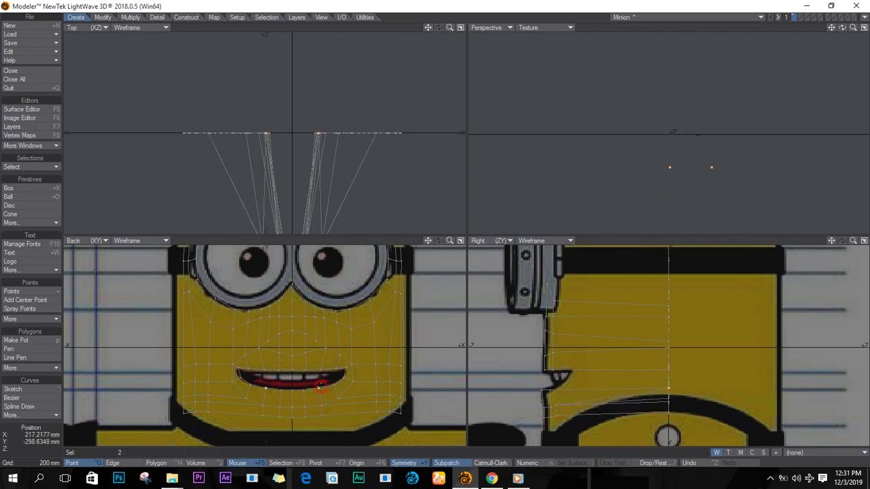
key("t")
left_click_drag(727, 407, 634, 354, "ctrl")
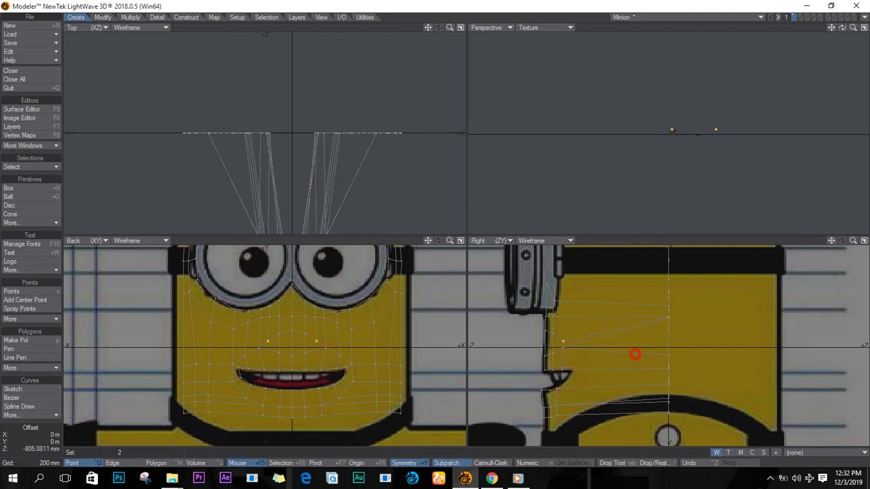
key("space")
key("slash")
Move the point pairs under the goggles' lower rims forward to the side profile, the pair above the nose sides by about 834 mm.
left_click(313, 317)
key("t")
left_click_drag(726, 329, 615, 329, "ctrl")
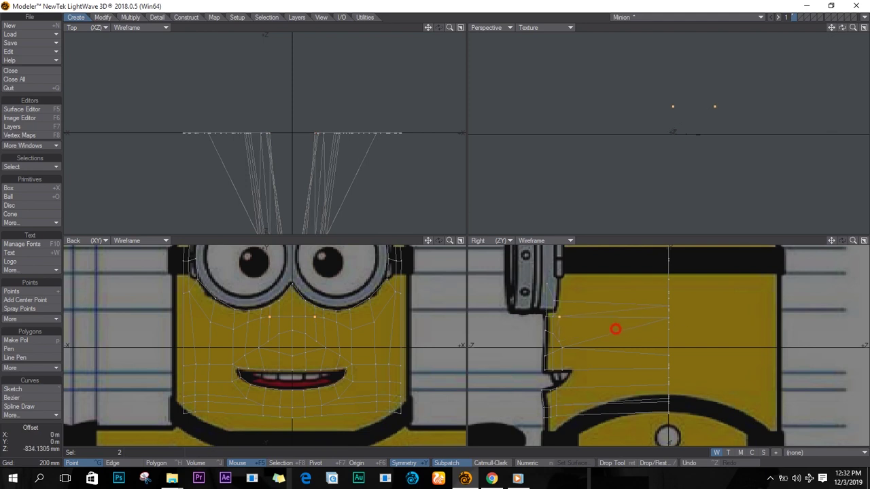
key("space")
key("slash")
left_click(314, 307)
left_click(607, 322)
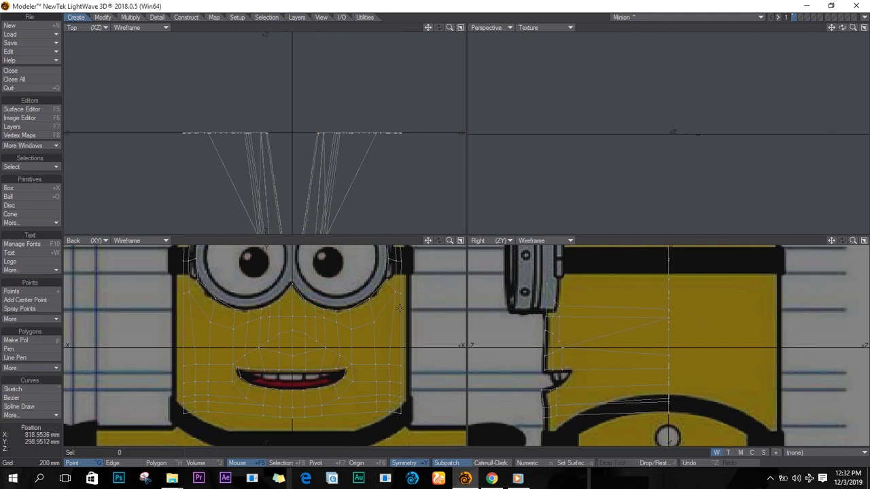
left_click(350, 309)
key("t")
left_click_drag(711, 320, 606, 320, "ctrl")
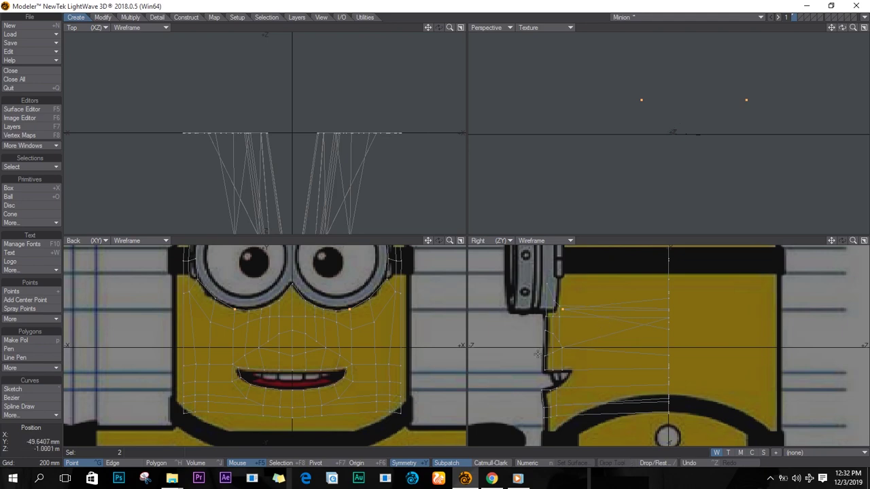
key("slash")
Move the two lower point pairs above the lenses' inner halves forward along Z to the forehead outline.
left_click_drag(381, 299, 381, 412, "alt")
left_click(319, 318)
key("t")
left_click_drag(692, 347, 591, 346, "ctrl")
key("space")
key("slash")
left_click(318, 309)
key("t")
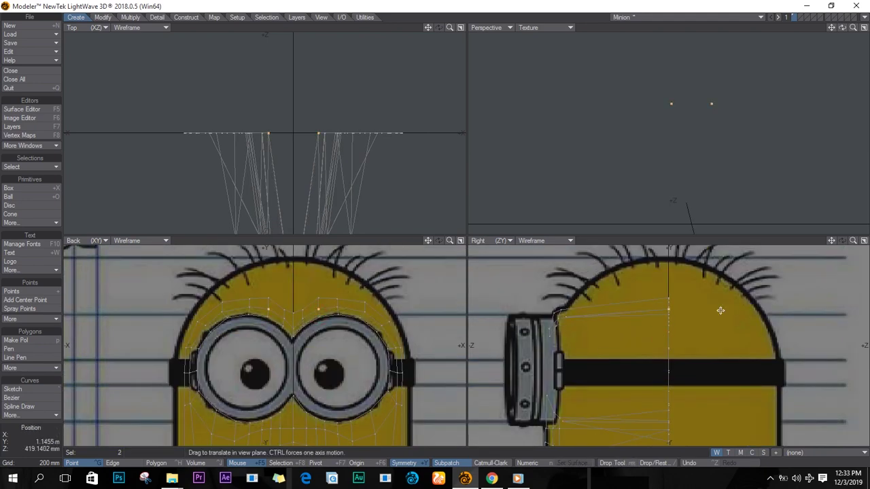
left_click_drag(720, 311, 636, 323, "ctrl")
key("space")
key("slash")
Move the top-row forehead point pair above the lenses' inner halves forward to the head outline in the side reference.
left_click(321, 299)
key("t")
left_click_drag(721, 311, 627, 311, "ctrl")
key("space")
key("slash")
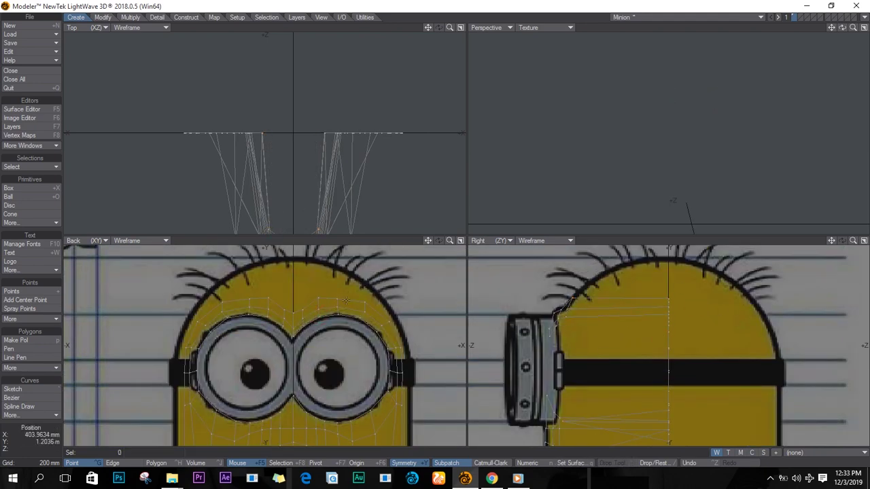
Move the top-row forehead point pair above the lens centres forward along Z to the head outline.
left_click(339, 300)
key("t")
left_click_drag(685, 313, 597, 313, "ctrl")
key("space")
key("slash")
Move the two lower point pairs above the lens centres forward, the upper of them by about 930 mm along Z.
left_click(337, 307)
key("t")
left_click_drag(694, 326, 604, 329, "ctrl")
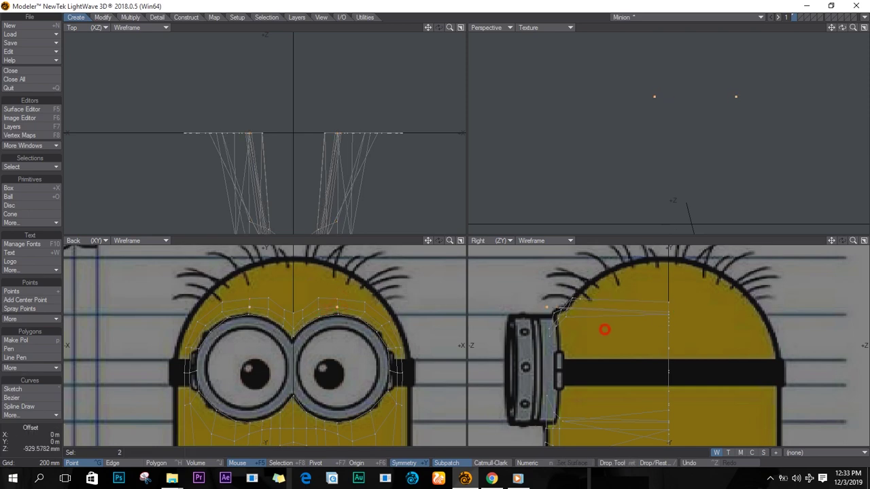
key("space")
left_click(339, 318)
key("t")
left_click_drag(731, 332, 640, 336, "ctrl")
key("space")
key("slash")
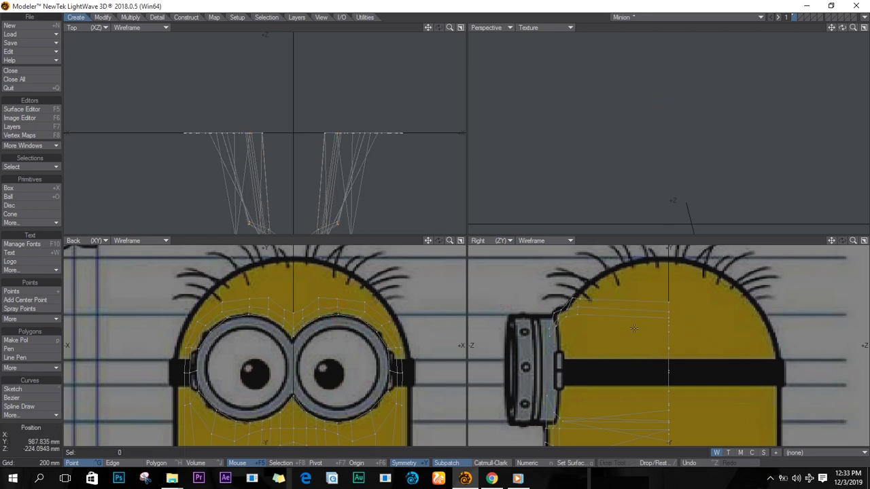
Move the forehead point pairs above the lenses' outer halves forward along Z toward the side reference's head outline.
left_click(362, 319)
key("t")
left_click_drag(722, 326, 639, 330, "ctrl")
key("space")
left_click_drag(701, 324, 598, 314)
key("space")
key("slash")
Move two point pairs on the cheeks below the lenses forward along Z toward the face outline in the side reference.
left_click_drag(385, 375, 375, 308, "alt")
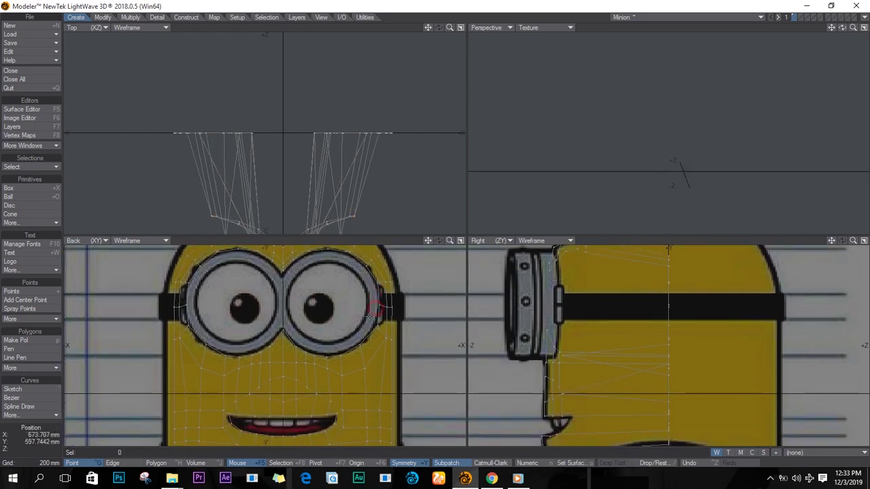
key("t")
left_click_drag(705, 384, 599, 388, "ctrl")
key("space")
key("slash")
left_click(326, 369)
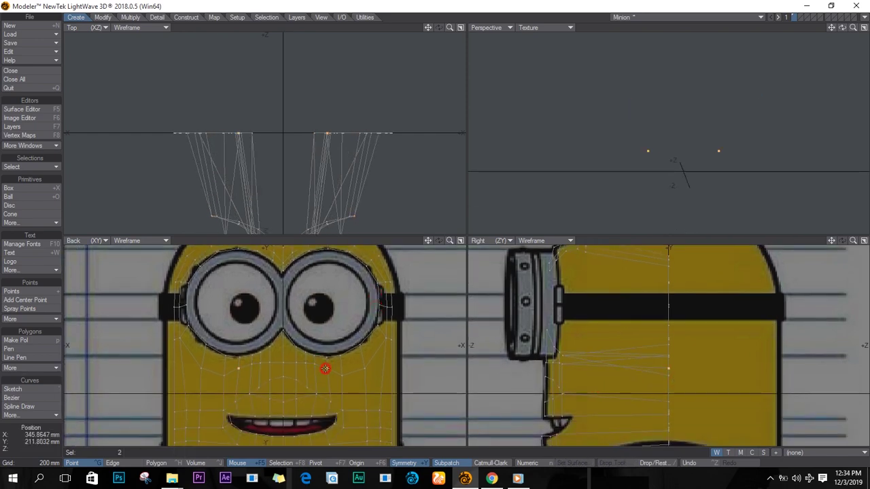
key("t")
left_click_drag(699, 391, 599, 392, "ctrl")
key("space")
key("slash")
Move the point pair directly beneath the lens centres forward along Z behind the goggle frame.
key("t")
left_click_drag(717, 378, 611, 378)
key("t")
left_click_drag(672, 365, 605, 372)
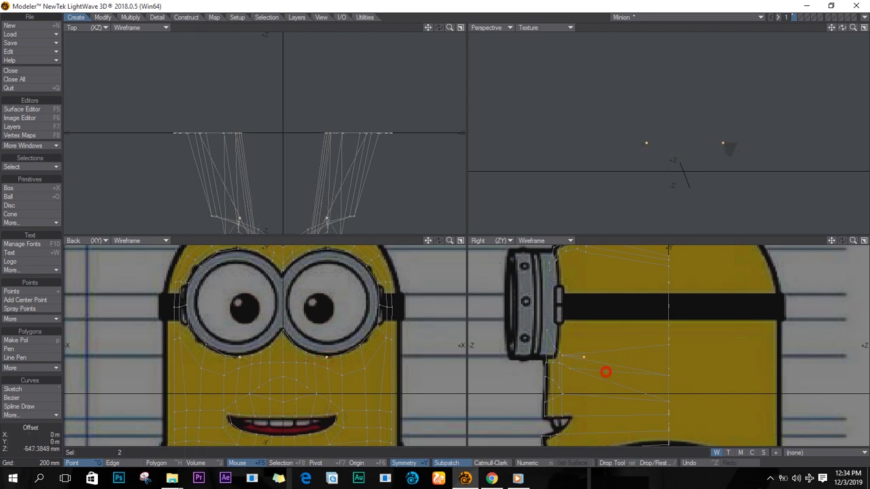
key("t")
left_click_drag(669, 365, 627, 423)
Shift the vertical run of cheek points slightly forward in the side view.
key("slash")
left_click_drag(571, 355, 571, 418)
key("t")
left_click_drag(590, 393, 583, 394)
key("t")
Move the point pairs between the lenses' outer halves and the mouth corners forward along Z to the cheek line.
key("slash")
left_click_drag(346, 409, 345, 377)
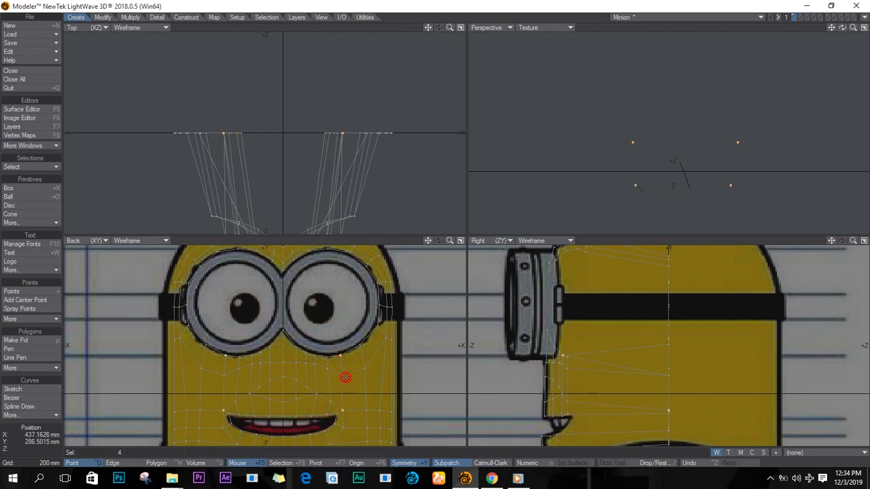
key("t")
key("ctrl+z")
left_click_drag(643, 368, 571, 411)
key("space")
key("t")
Fine-tune the depth of the inner cheek points in the side view so they form an even column.
key("slash")
left_click(571, 375)
key("t")
key("t")
left_click_drag(578, 385, 581, 386)
key("slash")
mouse_move(563, 356)
left_mouse_down()
mouse_move(563, 400)
mouse_move(573, 398)
left_mouse_up()
key("t")
key("slash")
Move the point pairs at the mouth corners and just below them forward along Z.
left_click(343, 411)
key("t")
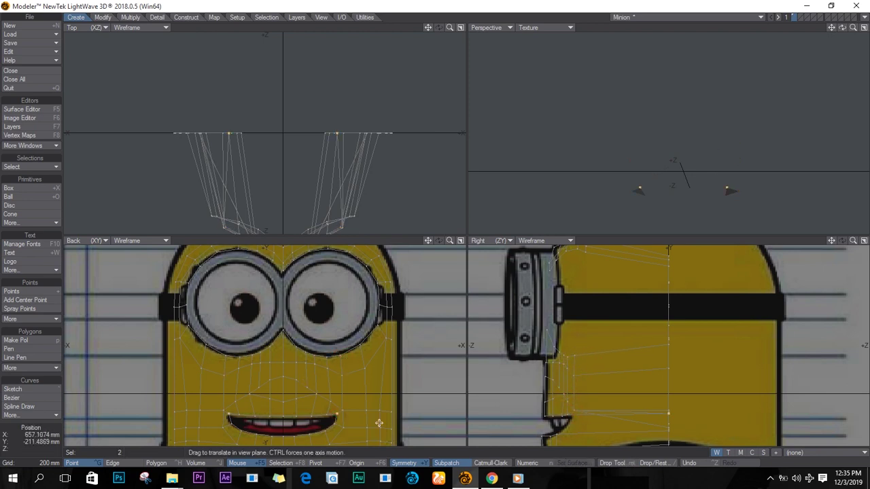
left_click_drag(715, 428, 622, 428, "ctrl")
key("slash")
left_click(334, 425)
key("t")
left_click_drag(721, 438, 612, 435, "ctrl")
key("/")
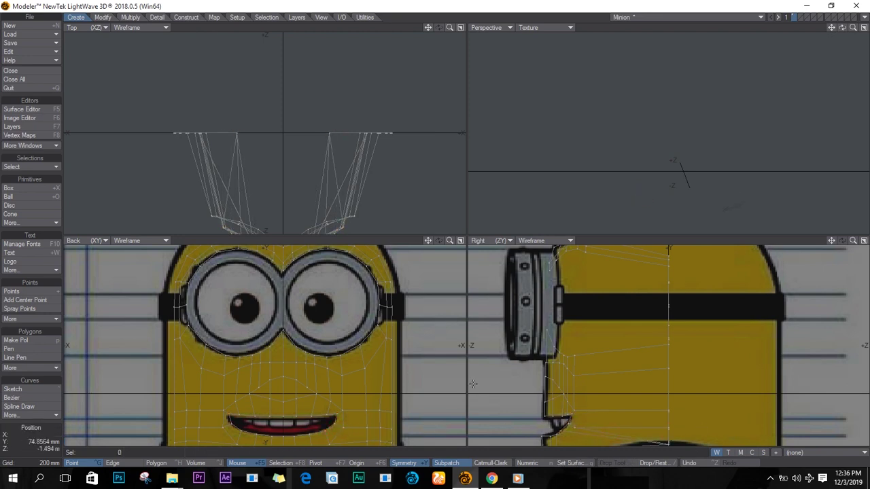
Move the chin point pair below the mouth corners and the outer pair on the chin's lower edge forward along Z.
left_click_drag(326, 399, 310, 331, "alt")
left_click(313, 377)
key("t")
left_click_drag(703, 390, 598, 391, "ctrl")
key("space")
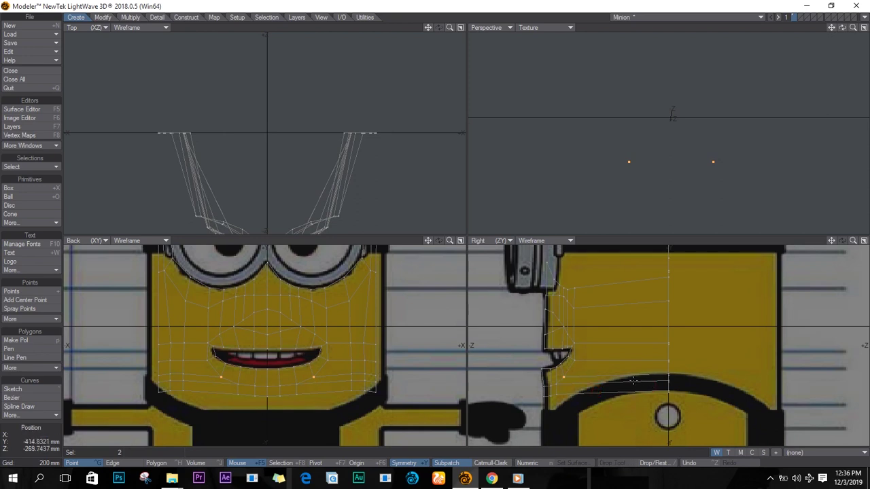
left_click(350, 391)
key("t")
left_click_drag(677, 400, 602, 401, "ctrl")
key("/")
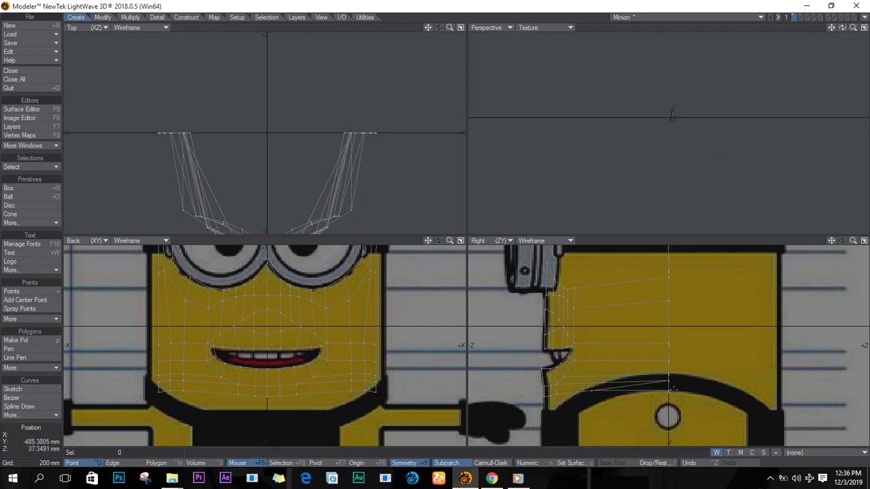
Move the point pair at the lenses' lower outer rims and the cheek pair directly below it forward along Z.
left_click(345, 279)
key("t")
left_click_drag(666, 295, 591, 296, "ctrl")
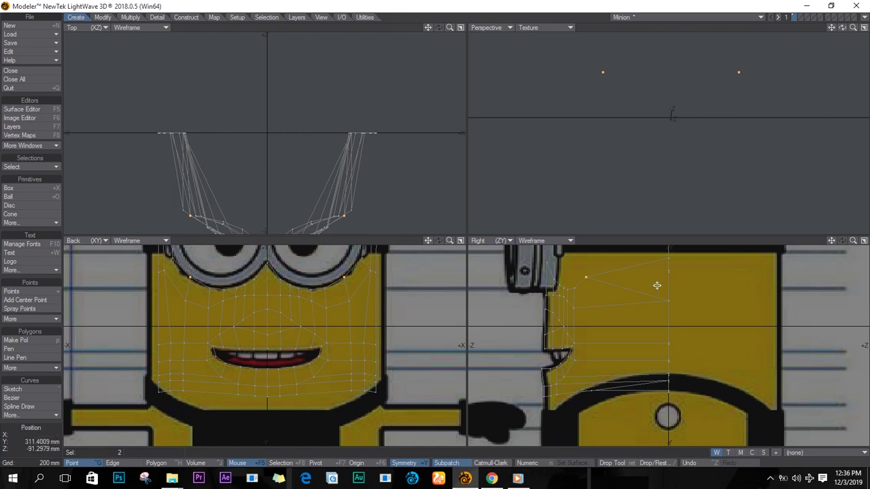
left_click_drag(656, 285, 595, 286, "ctrl")
key("space")
key("/")
left_click(349, 300)
key("t")
left_click_drag(687, 322, 601, 323, "ctrl")
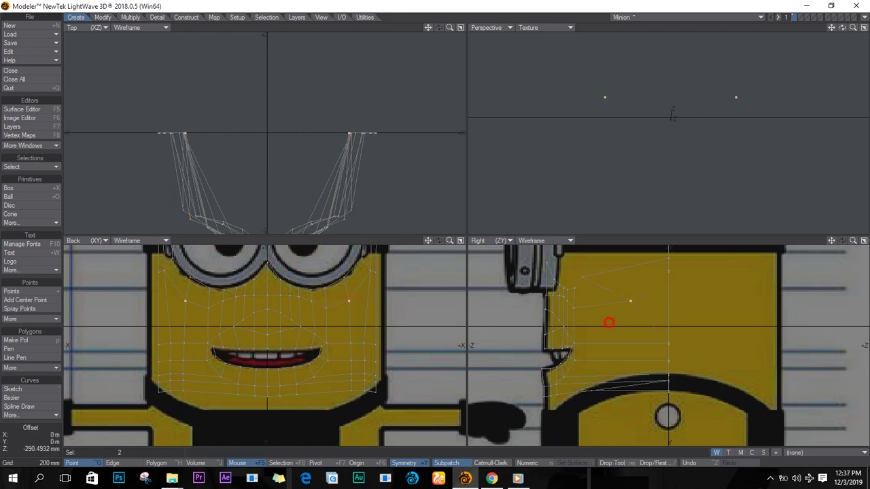
key("/")
Move the outer cheek point pair level with the mouth forward along Z to align with the cheek column.
left_click(351, 343)
key("t")
left_click_drag(688, 354, 602, 354, "ctrl")
key("space")
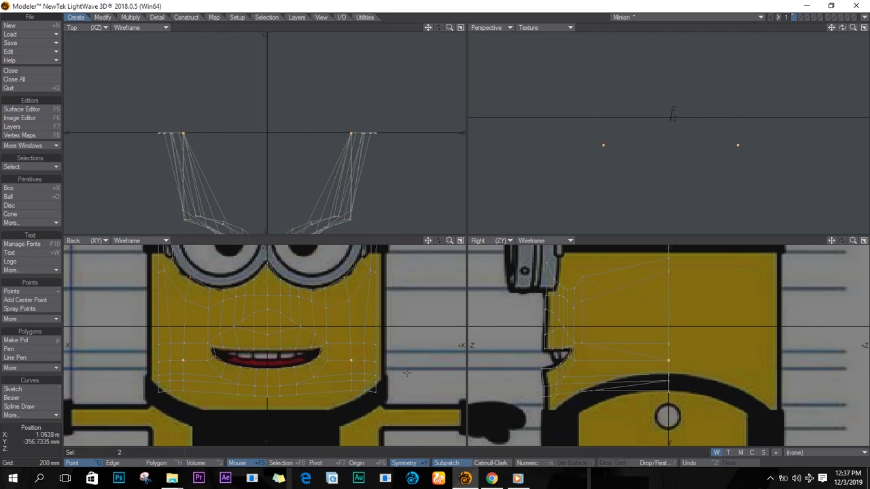
key("slash")
key("slash")
Move the outer point pair just below mouth level forward along Z to the same cheek column.
left_click(351, 373)
key("t")
left_click_drag(666, 385, 580, 384, "ctrl")
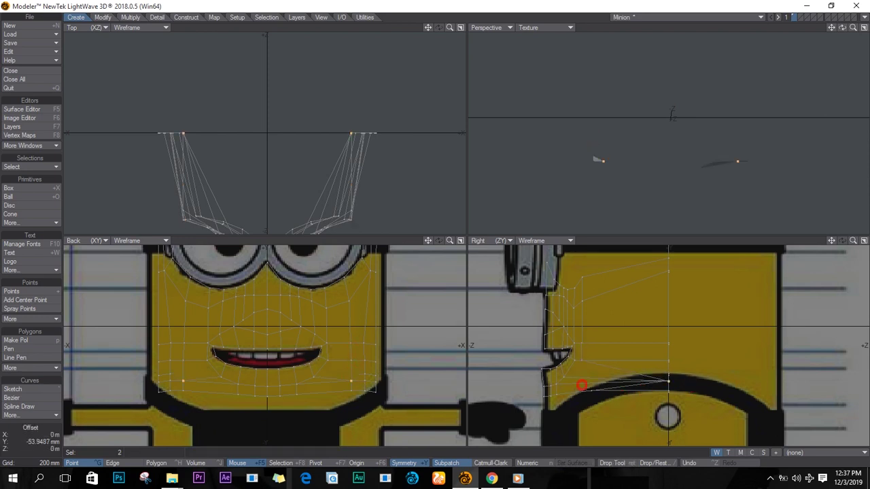
left_click_drag(750, 378, 589, 395, "ctrl")
key("space")
key("slash")
Adjust the depth of the outer point pairs on the chin's two lowest rows.
left_click(351, 380)
key("t")
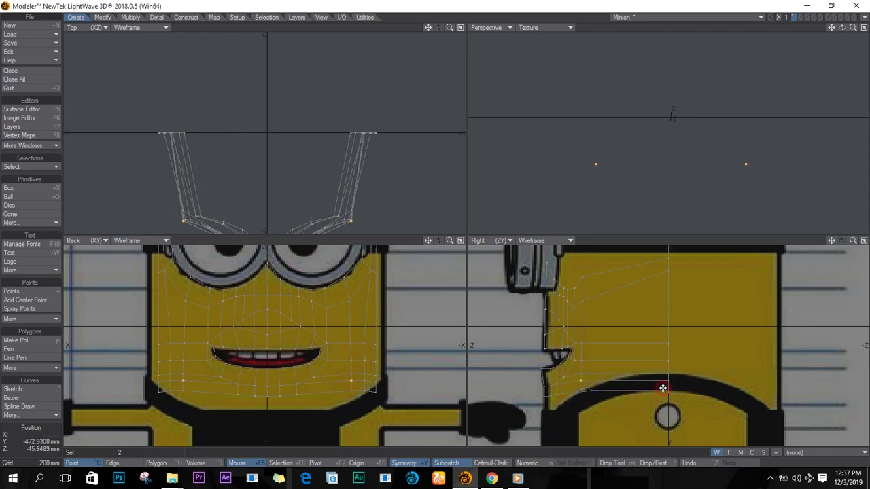
key("space")
key("slash")
left_click(350, 391)
key("t")
left_click_drag(646, 396, 631, 396, "ctrl")
key("space")
key("slash")
Move the point pair beside the lenses' outer rims, just below the goggle strap, forward along Z.
left_click(368, 258)
key("t")
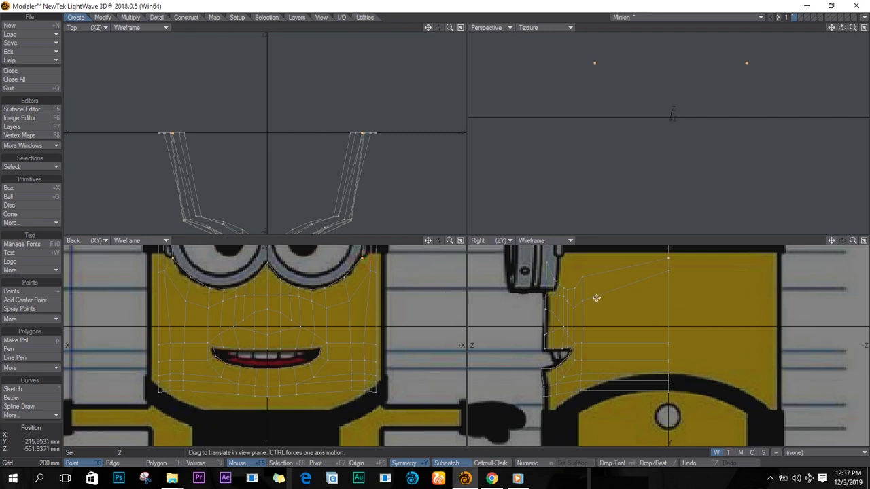
left_click_drag(693, 282, 613, 282, "ctrl")
key("space")
key("slash")
Move the neighbouring outer cheek point pair below the strap forward along Z.
left_click(370, 271)
key("t")
left_click_drag(700, 287, 634, 361, "ctrl")
key("space")
key("slash")
Move the point pair beside the lens frames at strap level forward along Z.
left_click(363, 309)
key("t")
left_click_drag(697, 314, 616, 314, "ctrl")
key("space")
key("slash")
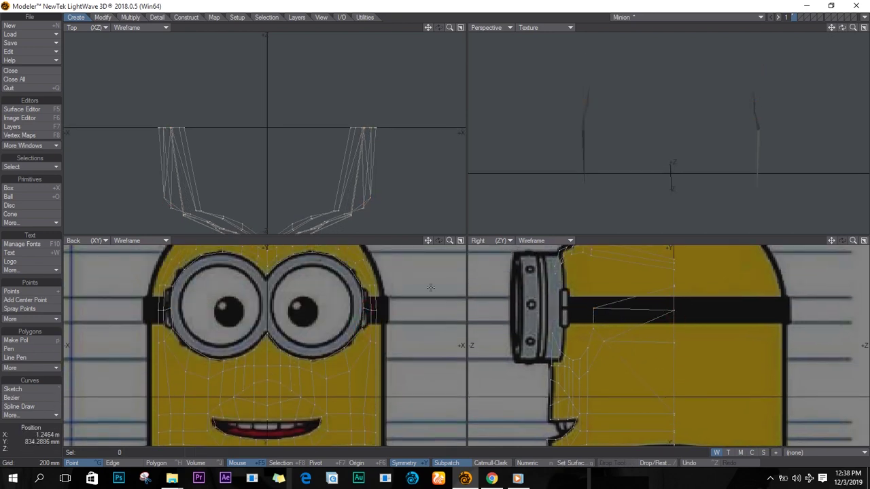
Move the point pair beside the lens frames just above the strap forward along Z.
left_click(363, 286)
key("t")
left_click_drag(684, 288, 583, 287, "ctrl")
key("space")
key("slash")
Adjust the depth of the point pairs around the lenses' upper outer rims to form a smooth curve in side view.
key("t")
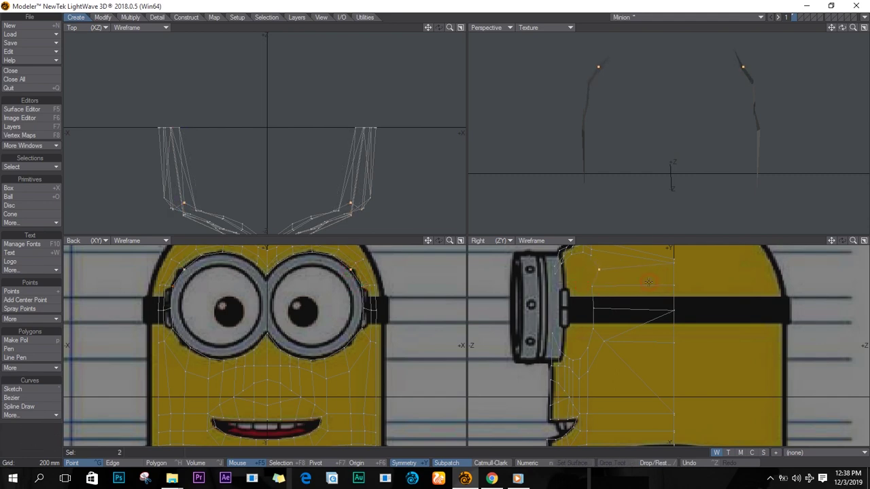
key("t")
left_click_drag(648, 281, 584, 352)
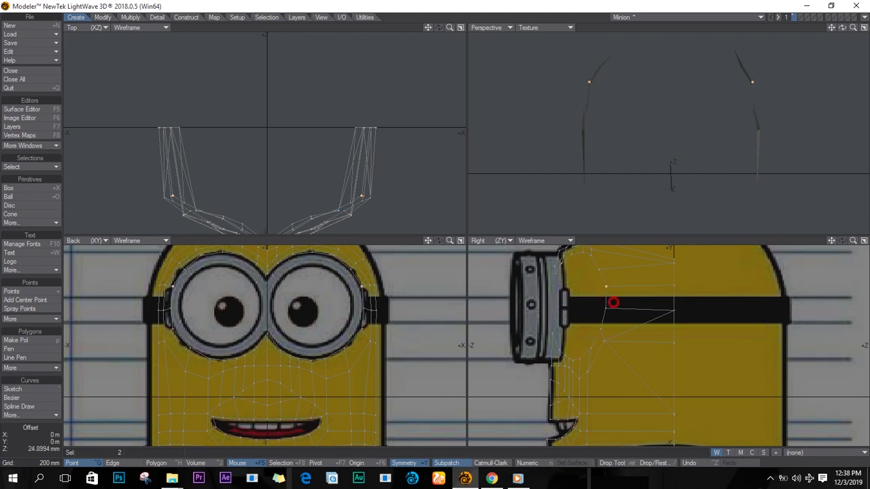
key("t")
left_click_drag(604, 286, 600, 360)
key("slash")
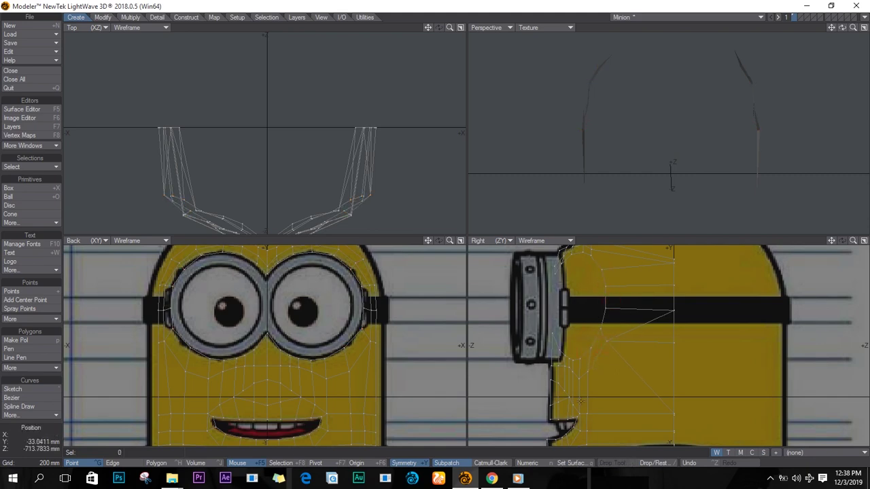
Move the next point pair outward from the lens frames near strap level forward along Z.
left_click(367, 347)
key("t")
key("slash")
left_click(373, 307)
key("t")
left_click_drag(668, 320, 608, 320)
key("slash")
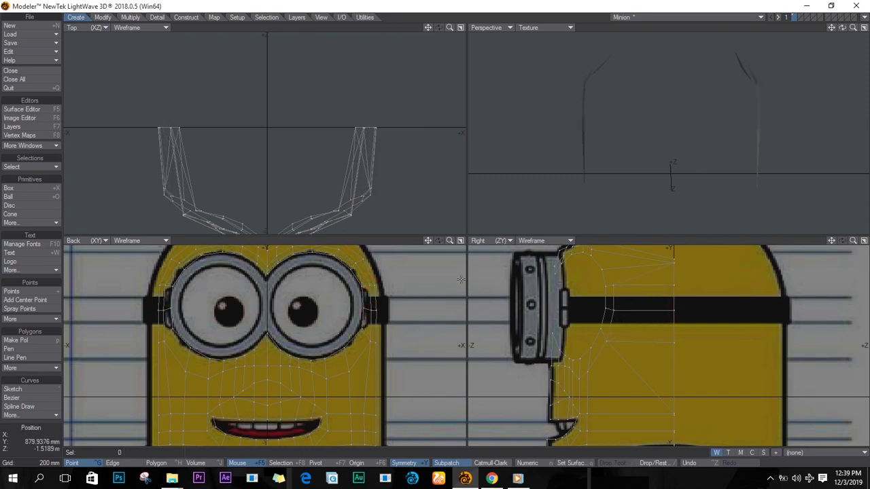
Move the upper outer forehead point pair beside the lenses forward along Z to follow the rim curve.
left_click(607, 264)
key("t")
key("slash")
left_click(363, 259)
key("t")
left_click_drag(679, 293, 621, 292)
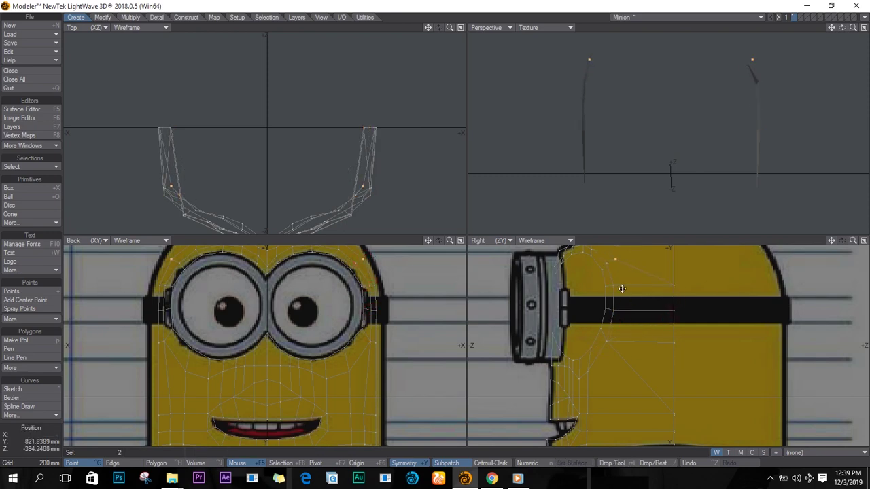
Move the outermost point pair on the goggle strap forward along Z.
key("g")
left_click(377, 330)
key("t")
left_click_drag(791, 349, 741, 348)
key("period")
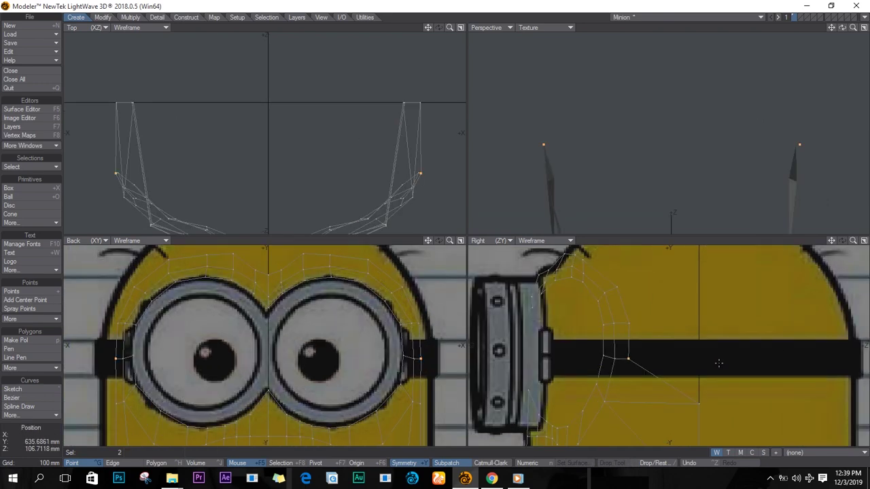
Move the outermost point pair just below the goggle strap forward along Z.
left_click(421, 404)
key("t")
left_click_drag(742, 400, 662, 400)
key("slash")
key("g")
key("g")
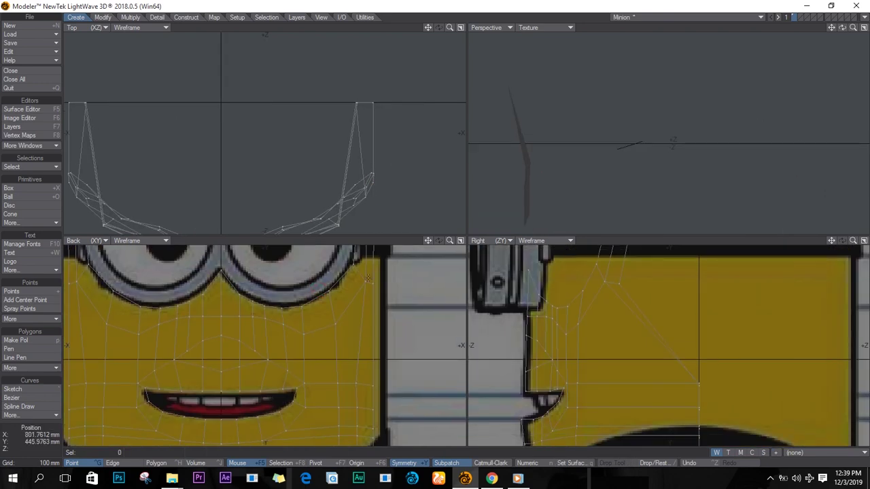
Move the two point pairs beside the mouth in the second column from the face's outer edge forward along Z.
key("t")
left_click_drag(755, 396, 656, 396)
key("slash")
left_click(355, 408)
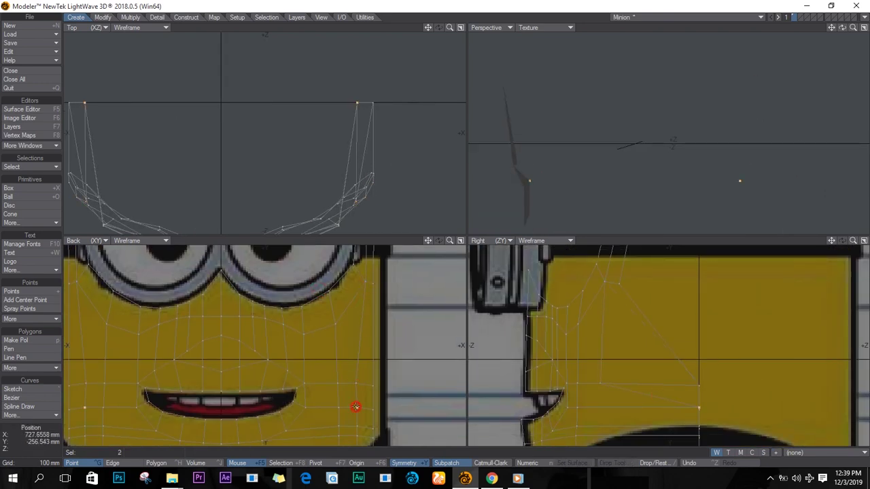
key("t")
left_click_drag(751, 420, 653, 419)
key("slash")
Move the three lower point pairs in the second column from the face's outer edge forward along Z together.
key("g")
left_click(340, 392, "shift")
key("t")
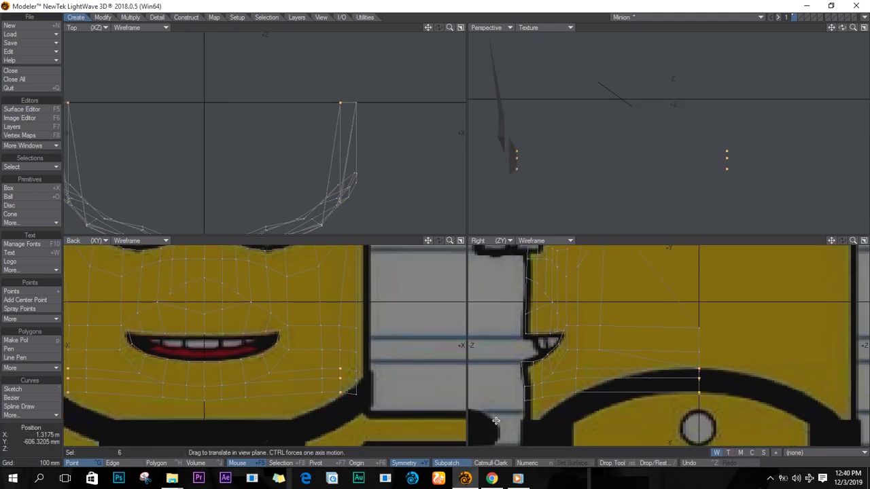
left_click_drag(762, 403, 664, 402)
key("slash")
Move the five lower point pairs on the face's outermost edge forward by about 440 mm along Z.
left_click_drag(356, 328, 356, 395)
key("t")
left_click_drag(722, 368, 640, 369)
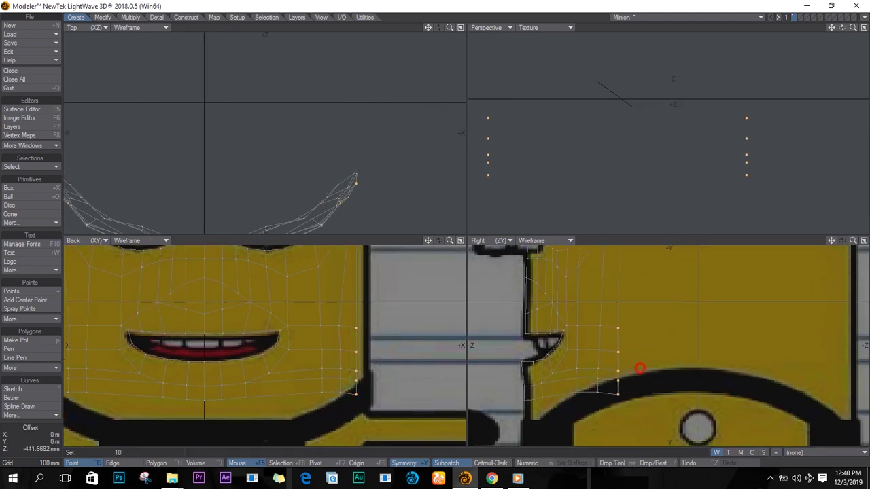
Move the innermost forehead point pair above the goggle bridge forward by about 9 mm along Z.
key("a")
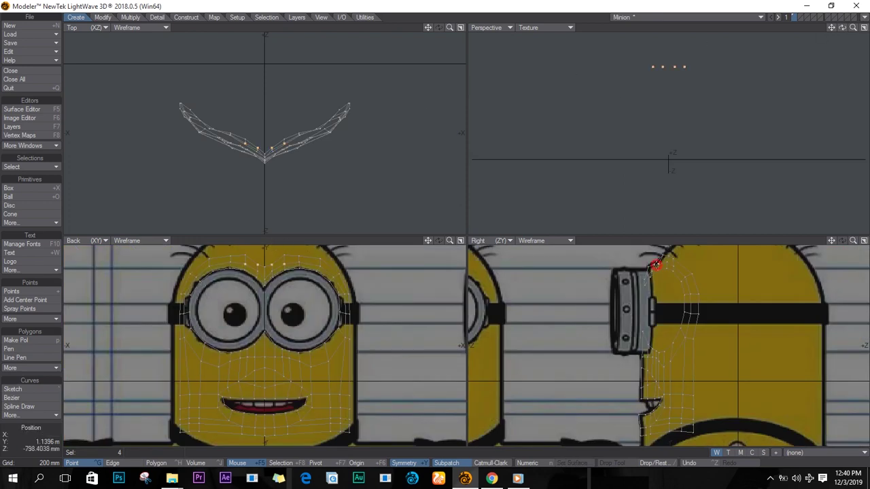
scroll(641, 255, "up", 2)
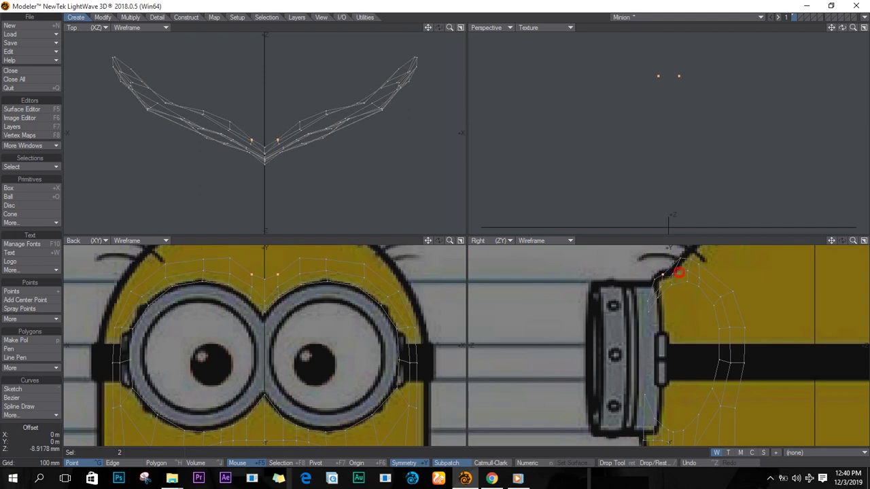
left_click(680, 273)
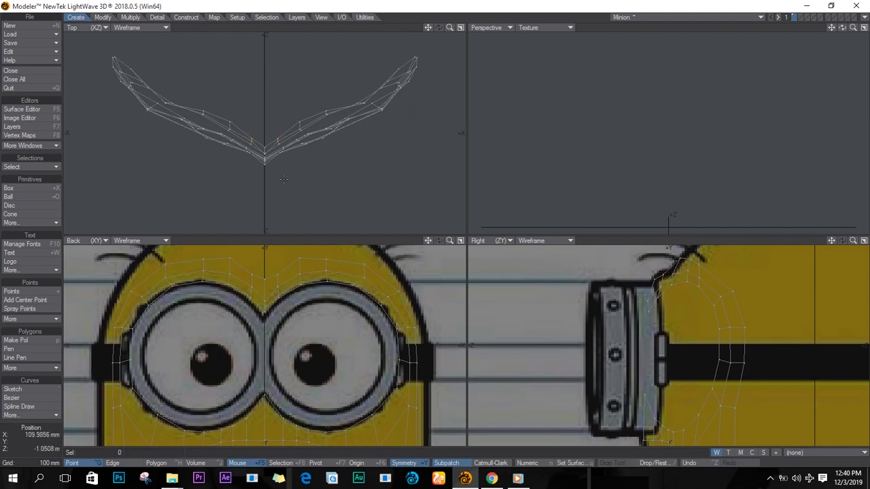
Move the innermost forehead point pairs above the goggle bridge forward along Z to round the centre crease.
right_click_drag(290, 144, 266, 135)
key("t")
left_click_drag(282, 140, 283, 146, "ctrl")
key("slash")
Move the second column of forehead point pairs from the centre forward along Z to continue the curved profile.
mouse_move(284, 122)
right_mouse_down()
mouse_move(293, 150)
mouse_move(312, 122)
right_mouse_up()
key("t")
left_click_drag(311, 117, 310, 123, "ctrl")
key("slash")
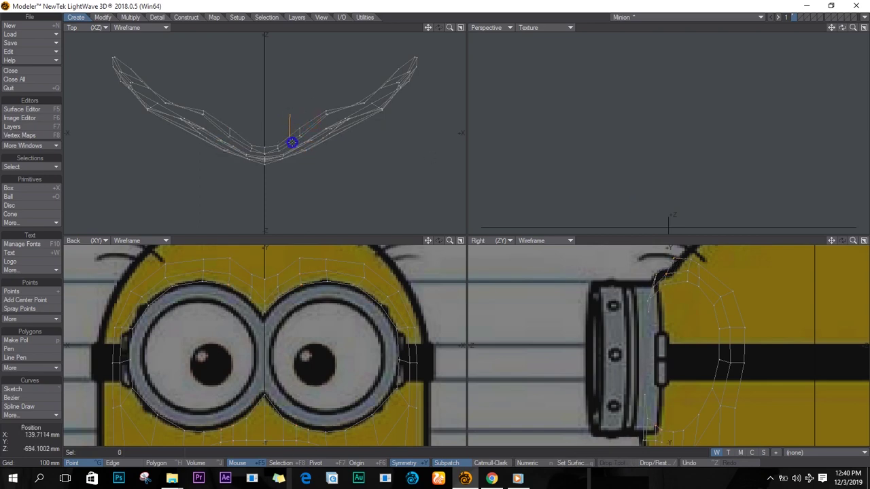
right_click_drag(292, 143, 308, 123)
key("t")
left_click_drag(325, 124, 326, 132, "ctrl")
key("slash")
Move the three forehead point pairs above the middle of each goggle forward by about 92 mm along Z.
right_click_drag(320, 101, 335, 103)
key("t")
left_click_drag(353, 99, 358, 116, "ctrl")
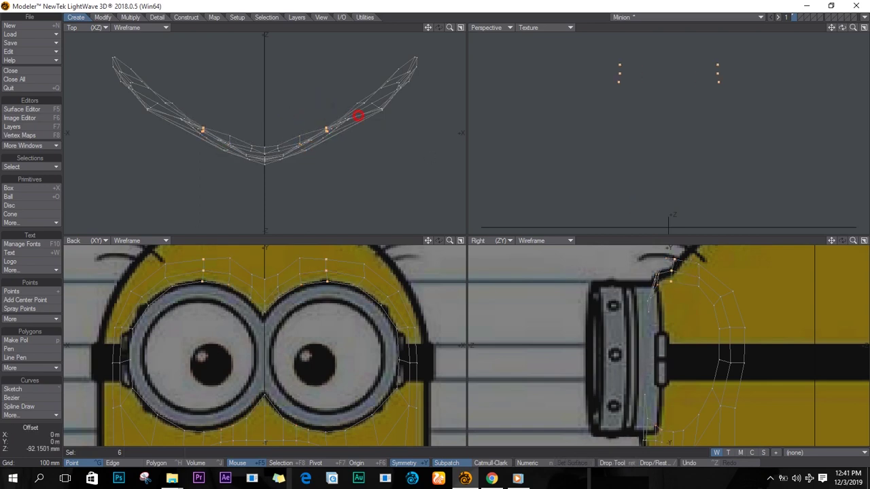
key("slash")
Nudge individual forehead points above the goggles with the Drag tool to even out their spacing and curve.
key("ctrl+t")
left_click_drag(301, 135, 301, 140, "ctrl")
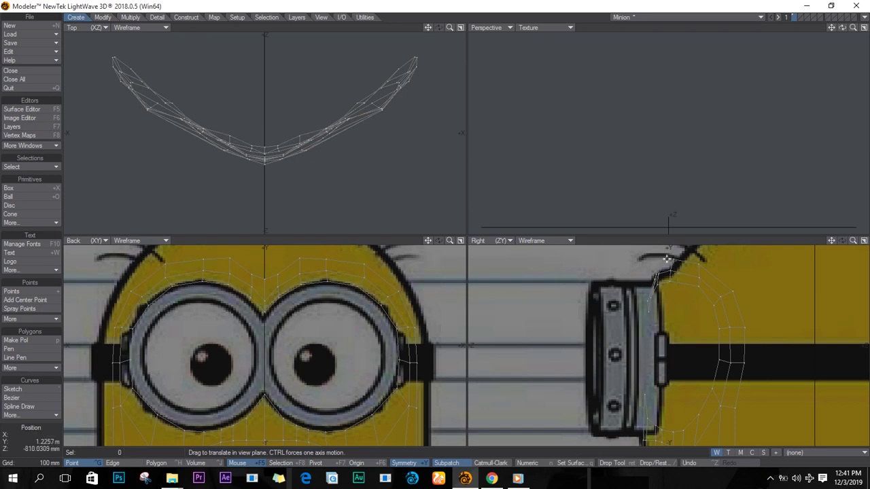
left_click_drag(675, 258, 676, 262)
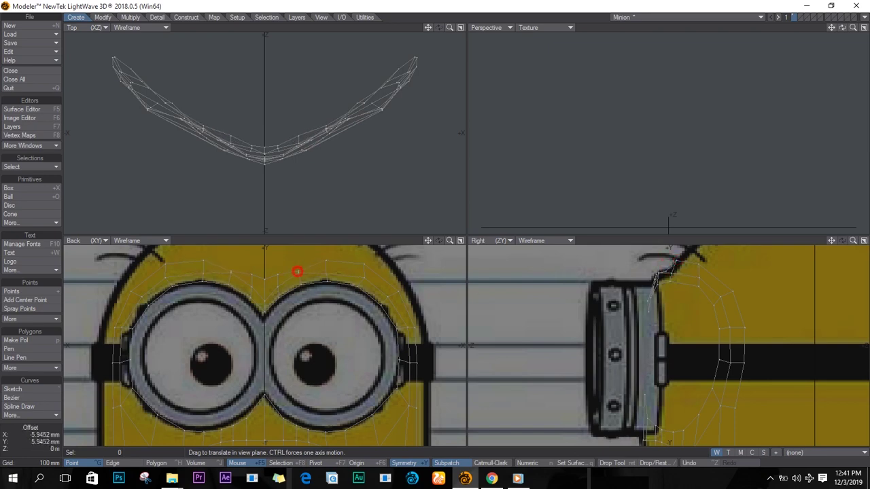
left_click_drag(280, 280, 260, 297)
Select the forehead points above the outer part of the goggles and adjust their depth to follow the face curve.
scroll(304, 276, "up", 3)
scroll(296, 318, "down", 3)
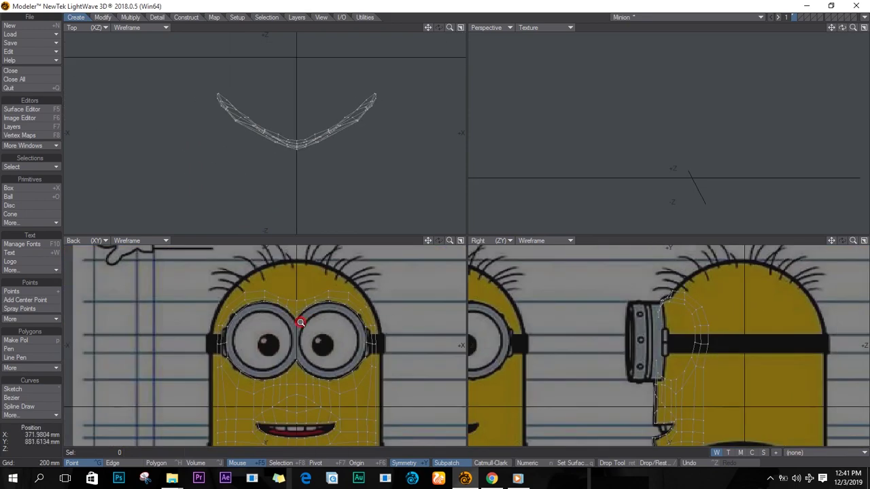
scroll(348, 110, "up", 1)
key("space")
mouse_move(345, 117)
left_mouse_down()
mouse_move(348, 107)
mouse_move(355, 128)
left_mouse_up()
key("t")
key("space")
key("slash")
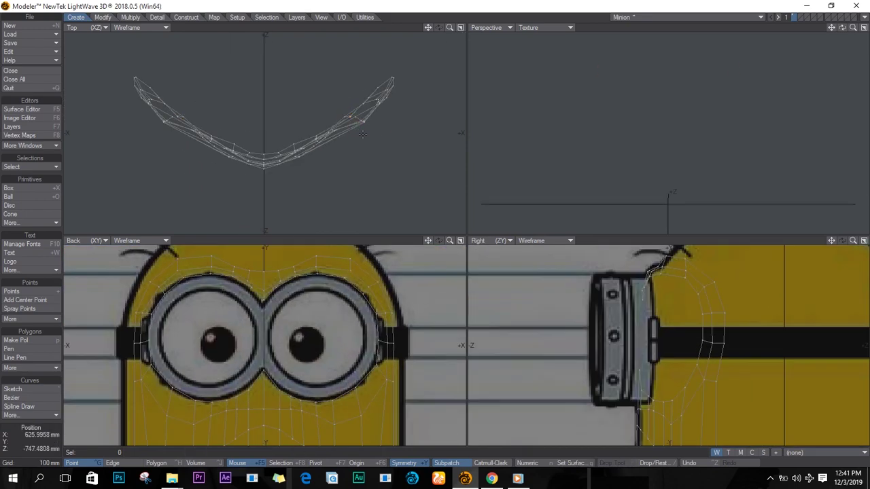
Select the points around the mouth opening in the side view and shift them to match the reference profile.
key("a")
left_click_drag(842, 27, 495, 65)
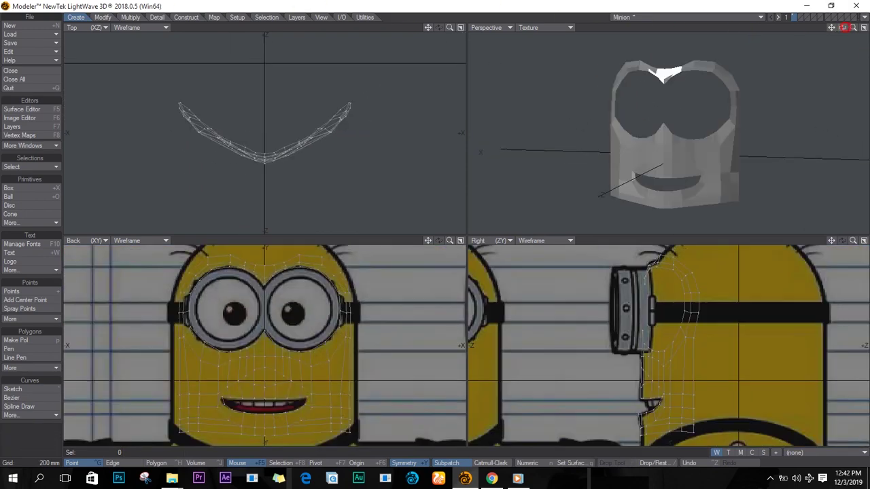
left_click_drag(841, 28, 862, 63)
left_click_drag(658, 387, 684, 395)
left_click(658, 407)
scroll(649, 385, "up", 2)
key("t")
key("slash")
Reposition the neighbouring points near the mouth in the side view to smooth the face profile.
left_click(659, 377)
key("t")
key("slash")
key("t")
key("space")
scroll(670, 392, "down", 2)
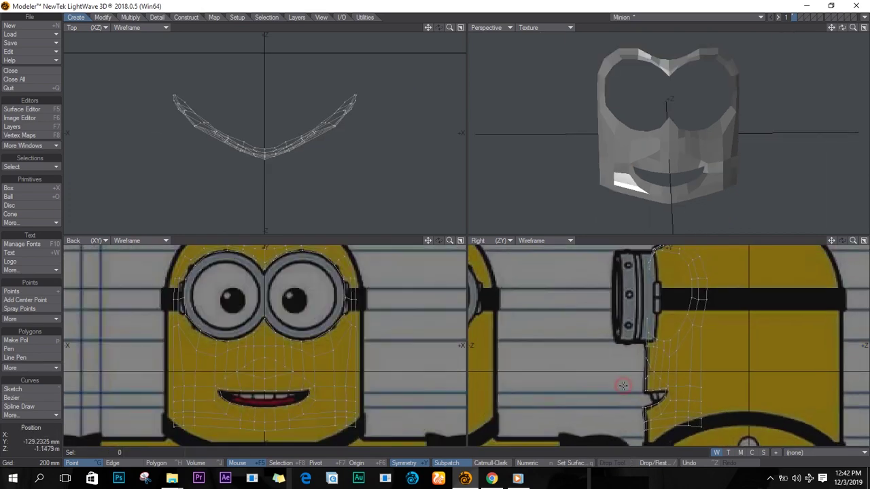
Select the cheek points below the goggles in the side view and adjust their position to smooth the surface.
mouse_move(842, 27)
left_mouse_down()
mouse_move(867, 57)
mouse_move(614, 122)
mouse_move(672, 227)
mouse_move(616, 173)
mouse_move(668, 144)
mouse_move(559, 109)
mouse_move(510, 126)
mouse_move(444, 128)
mouse_move(661, 117)
mouse_move(641, 118)
left_mouse_up()
left_click_drag(666, 339, 668, 366)
key("t")
key("slash")
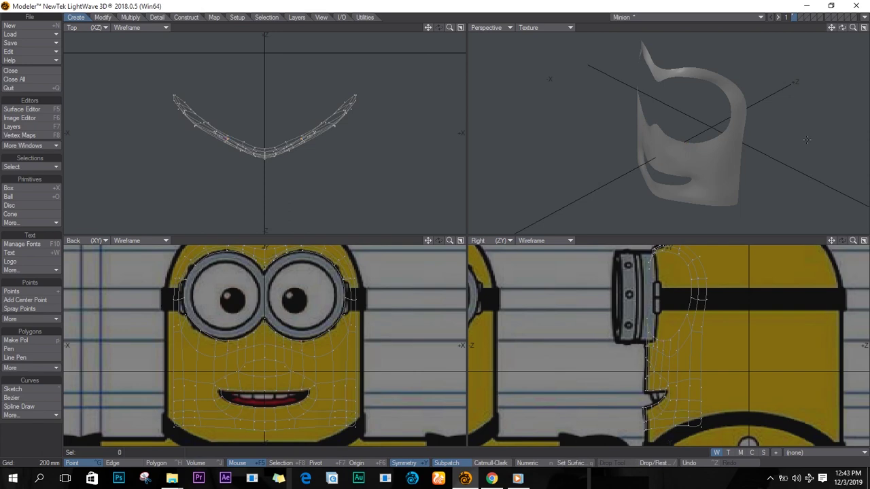
Inspect the smoothed face from the front and turn its subpatch smoothing off.
mouse_move(842, 27)
left_mouse_down()
mouse_move(664, 48)
mouse_move(822, 68)
mouse_move(670, 68)
mouse_move(842, 27)
left_mouse_up()
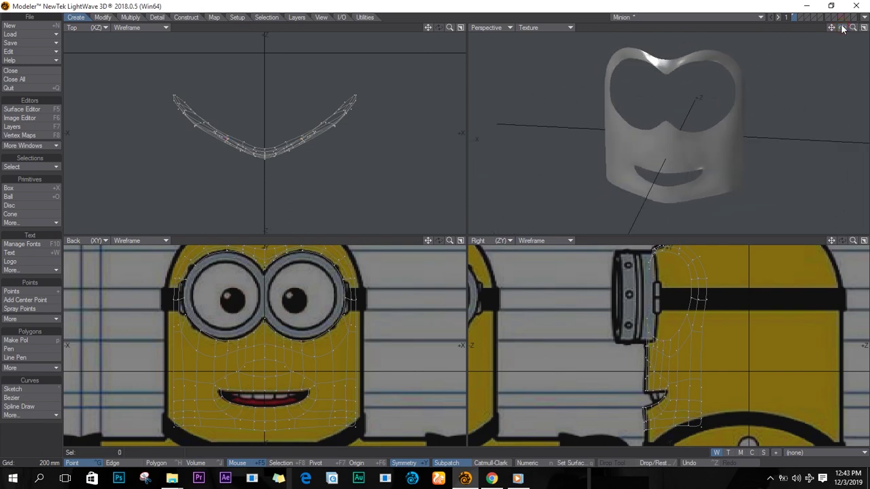
key("Tab")
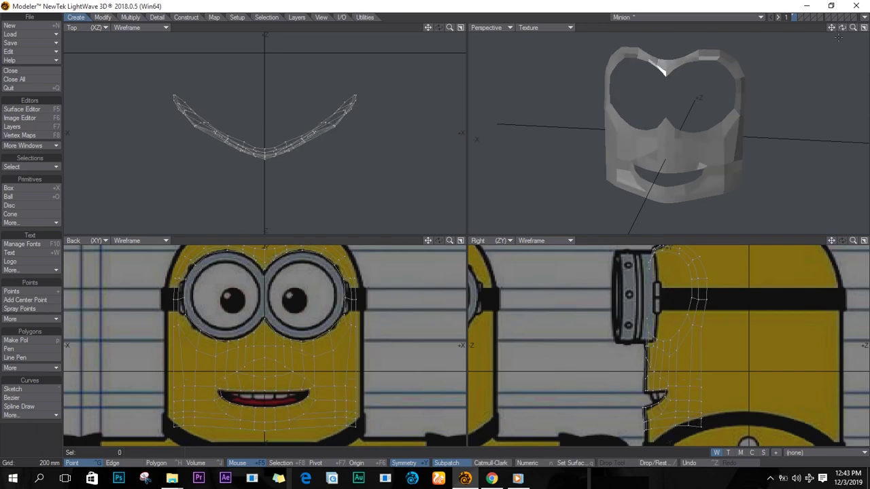